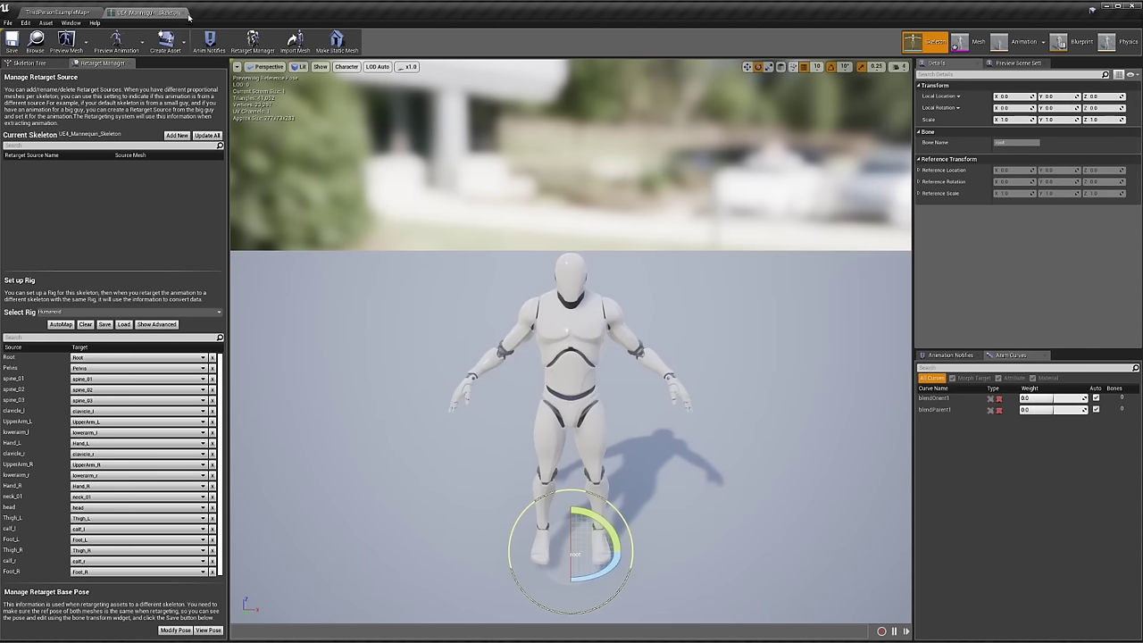
# Close the mannequin skeleton editor and open Boxer_TUTORIAL_Skeleton from the Boxer folder
pyautogui.click(183, 13)
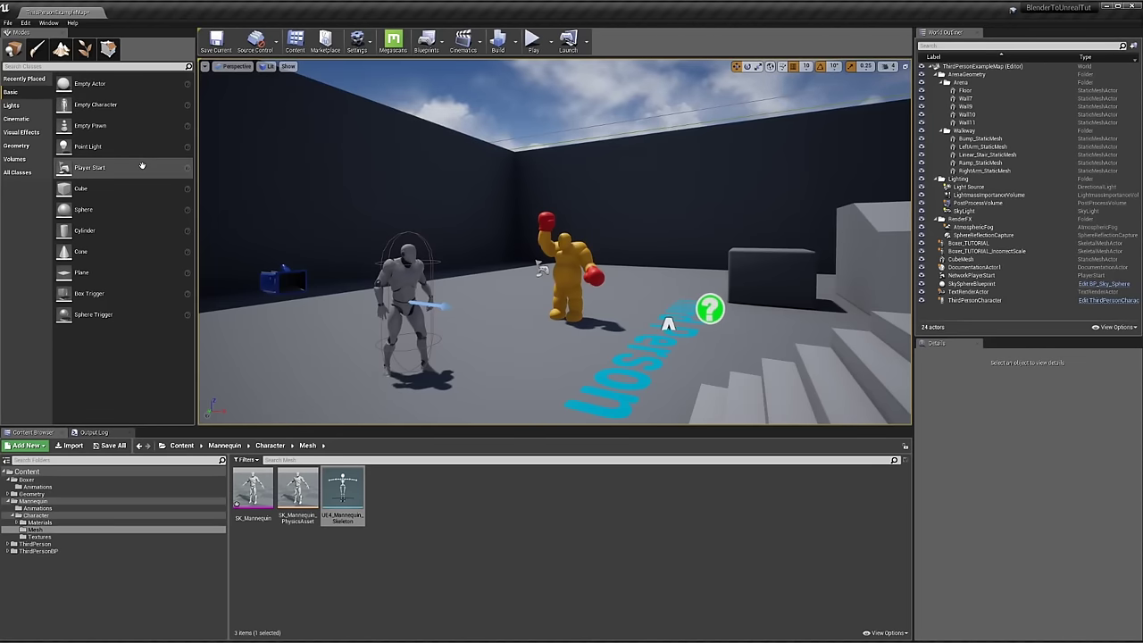
pyautogui.doubleClick(240, 482)
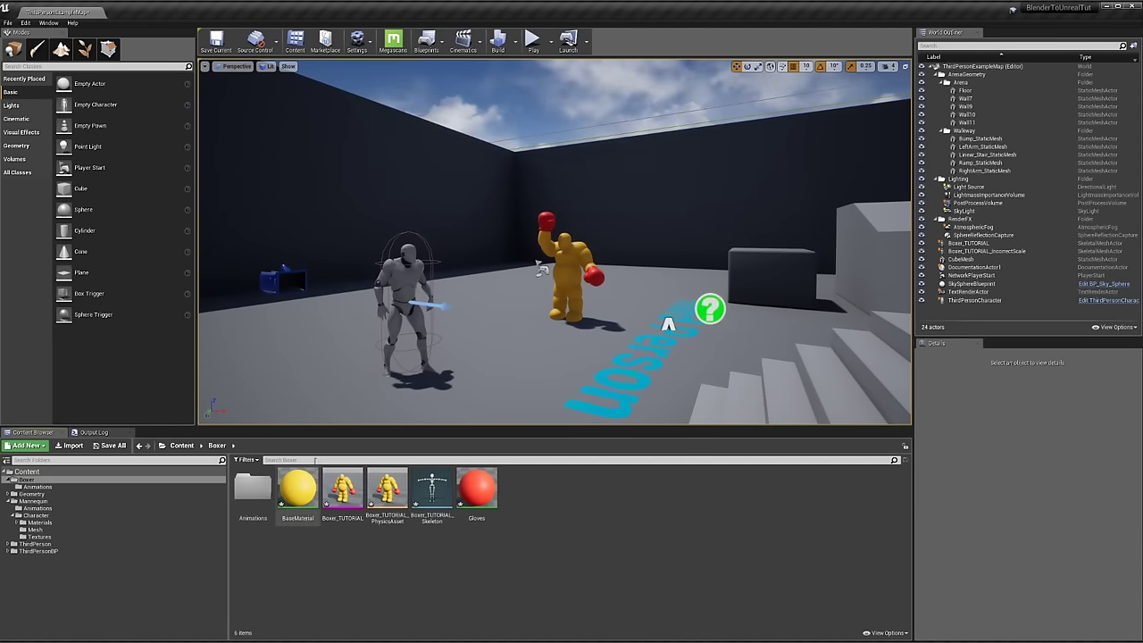
pyautogui.doubleClick(433, 489)
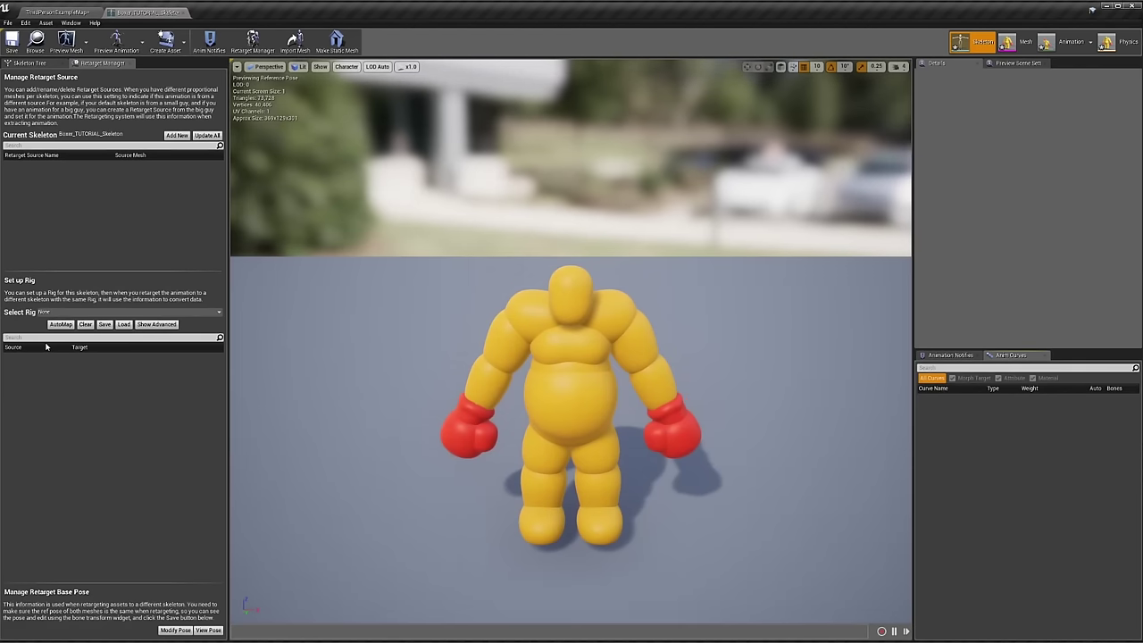
# Assign the Humanoid rig to the boxer skeleton, keeping pelvis and spine_01 mapped to their matching bones
pyautogui.click(129, 312)
pyautogui.click(81, 329)
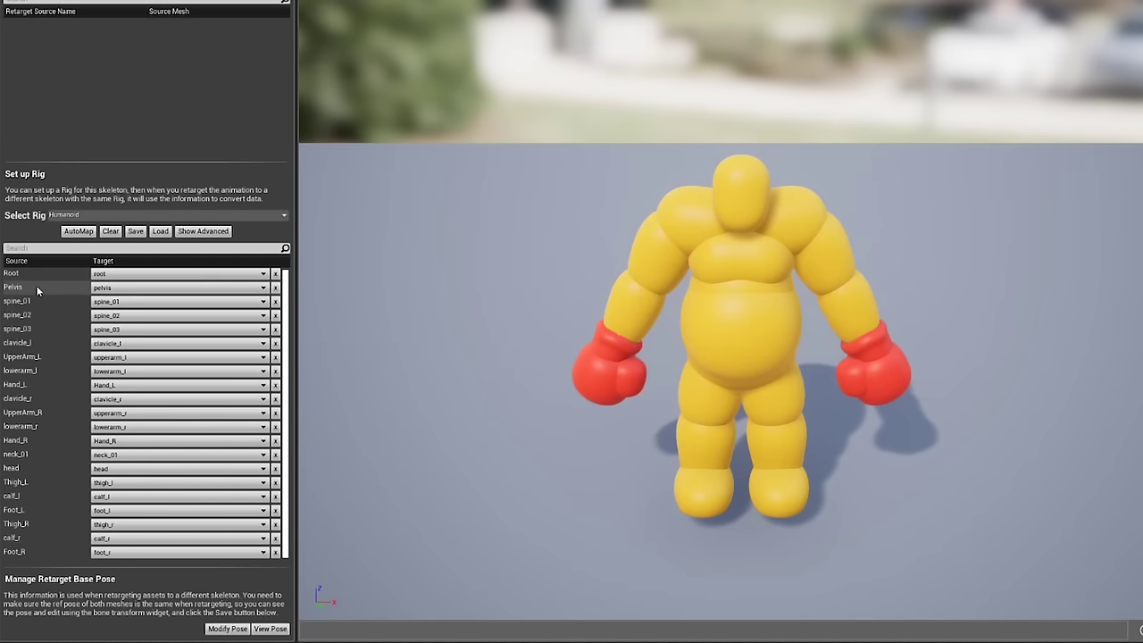
pyautogui.click(124, 289)
pyautogui.click(117, 328)
pyautogui.click(122, 300)
pyautogui.click(143, 304)
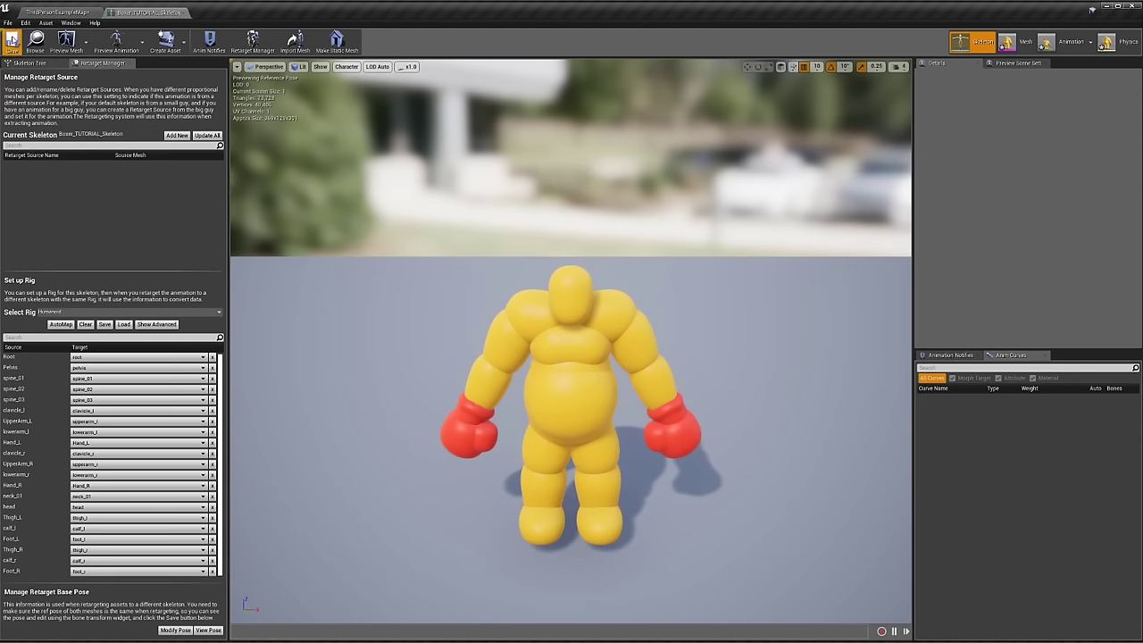
# Save the boxer skeleton and browse to Content > Mannequin > Animations
pyautogui.click(13, 40)
pyautogui.click(56, 12)
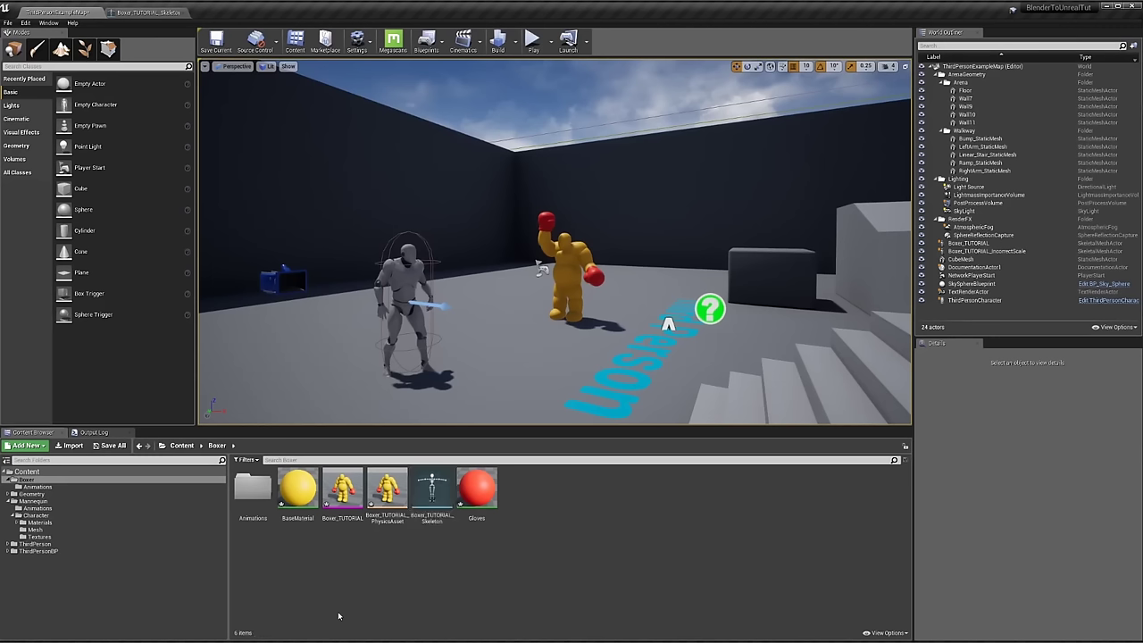
pyautogui.click(181, 446)
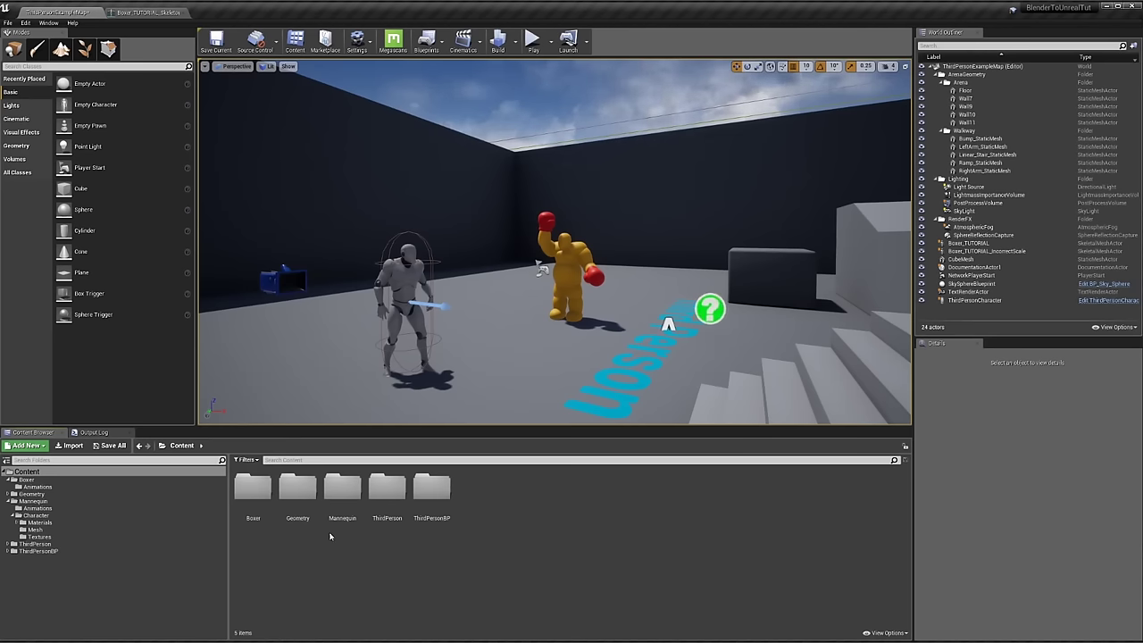
pyautogui.doubleClick(340, 500)
pyautogui.doubleClick(264, 498)
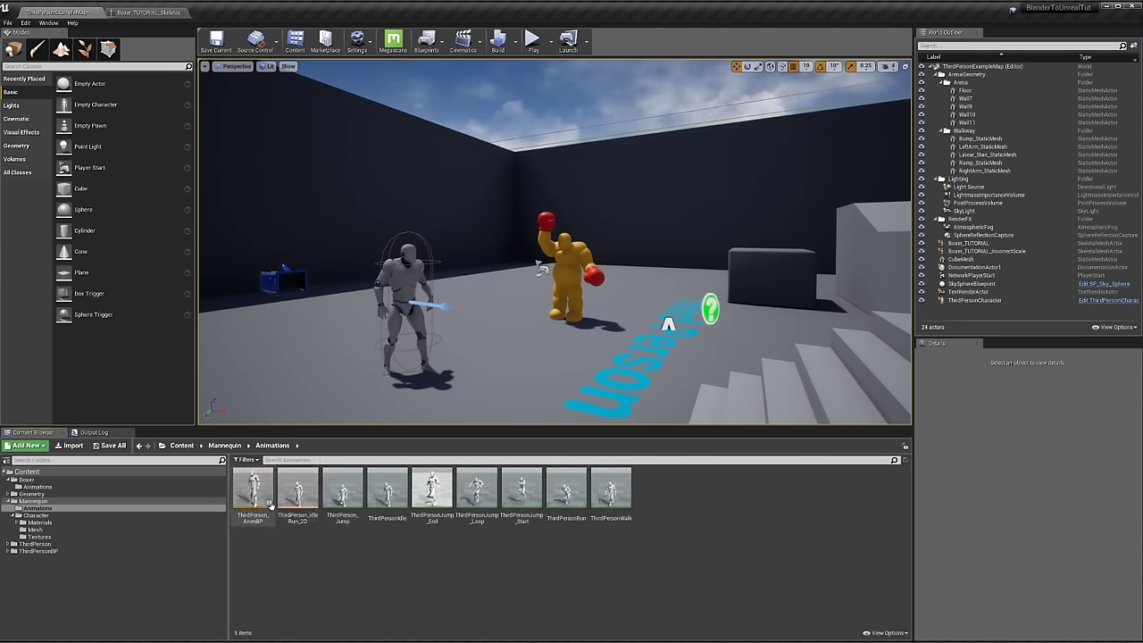
# Preview ThirdPersonWalk, then choose Duplicate Anim Assets and Retarget for it
pyautogui.doubleClick(611, 490)
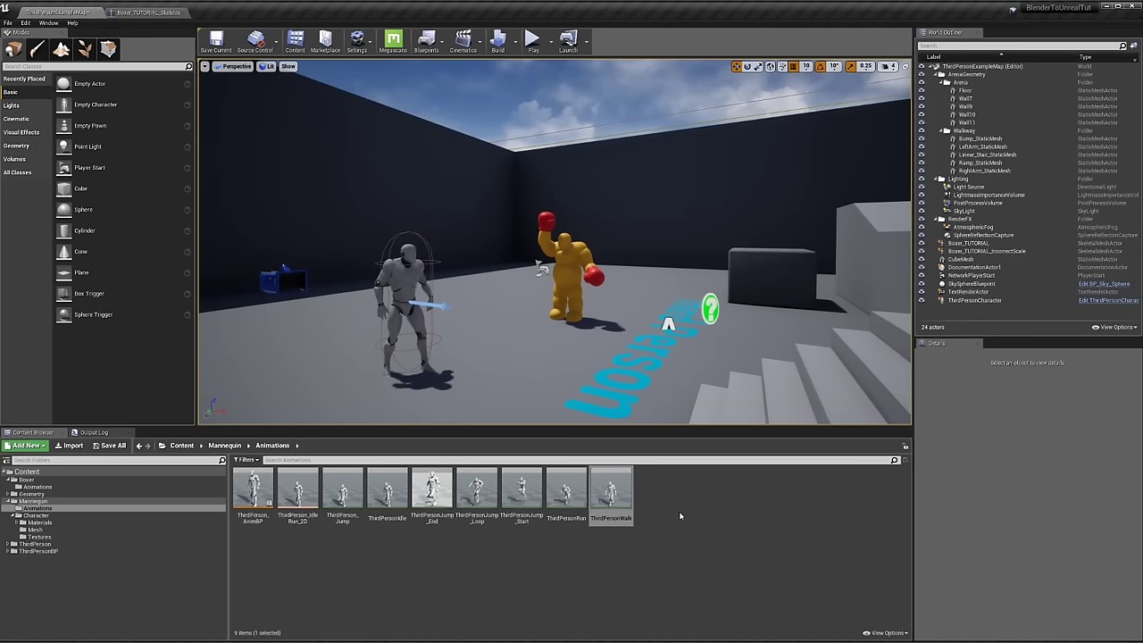
pyautogui.rightClick(604, 487)
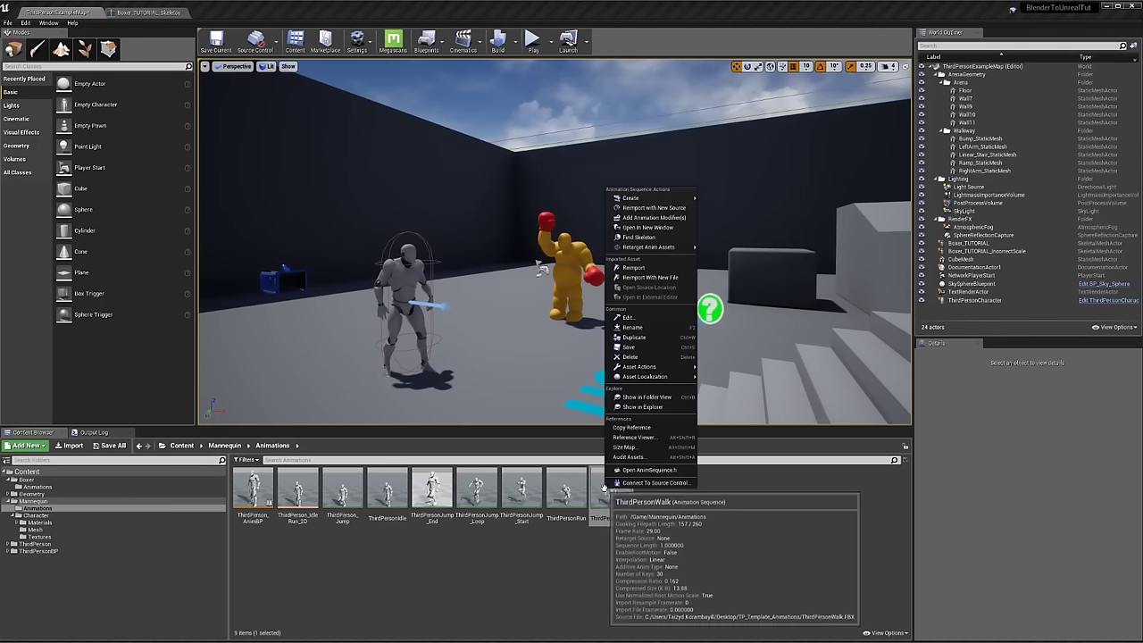
pyautogui.moveTo(668, 248)
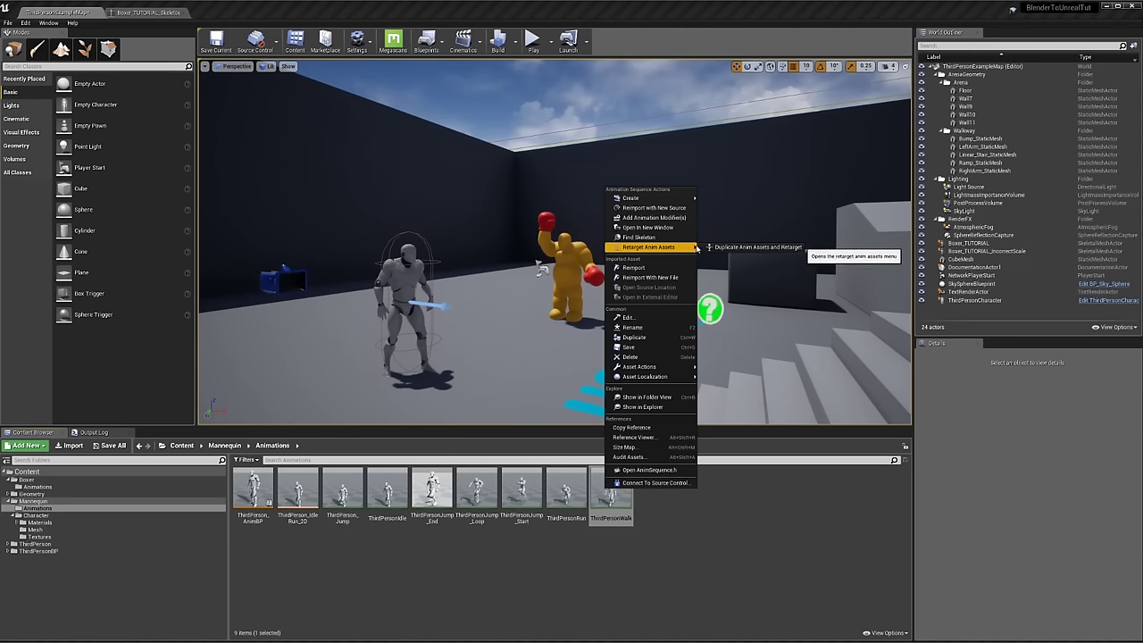
pyautogui.click(768, 249)
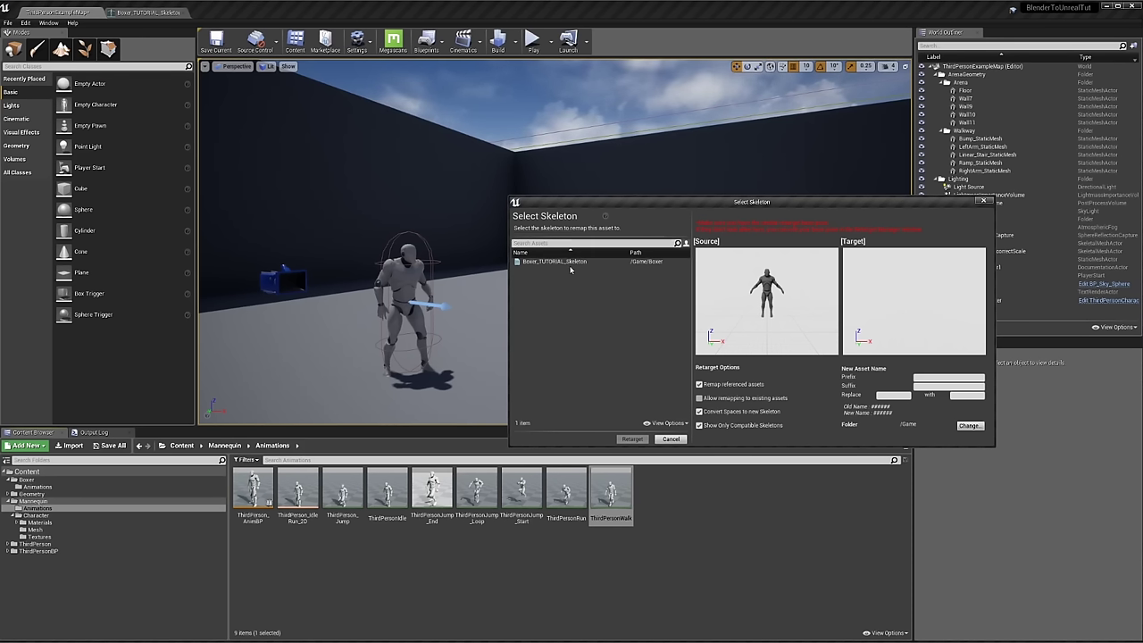
# Retarget the walk copy onto Boxer_TUTORIAL_Skeleton and watch the boxer walk in its preview
pyautogui.click(569, 261)
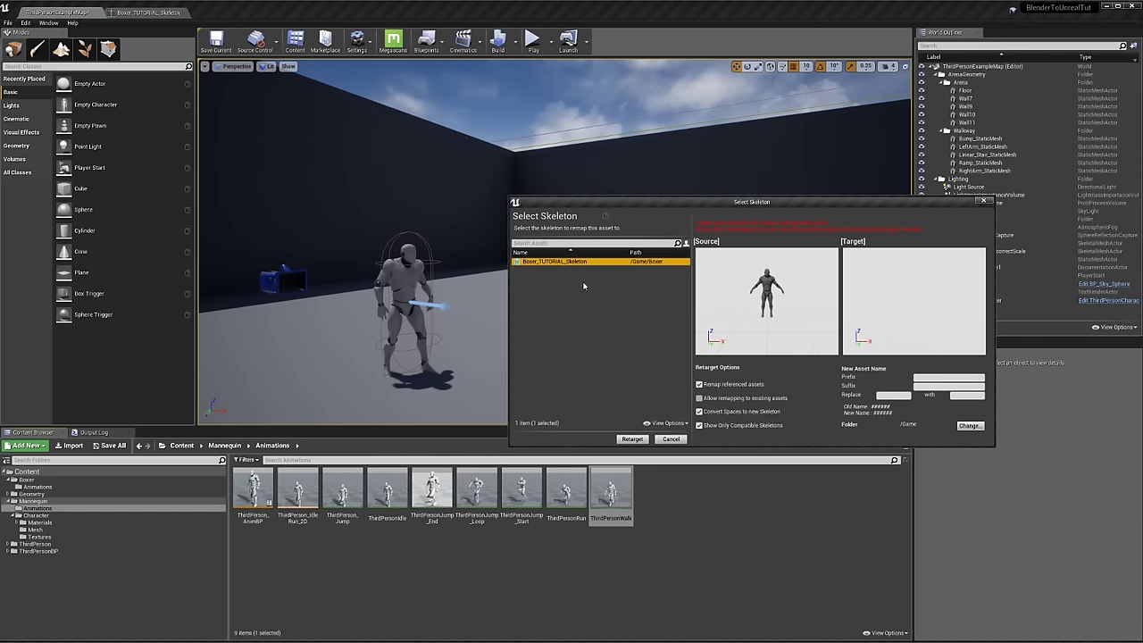
pyautogui.click(632, 441)
pyautogui.doubleClick(487, 492)
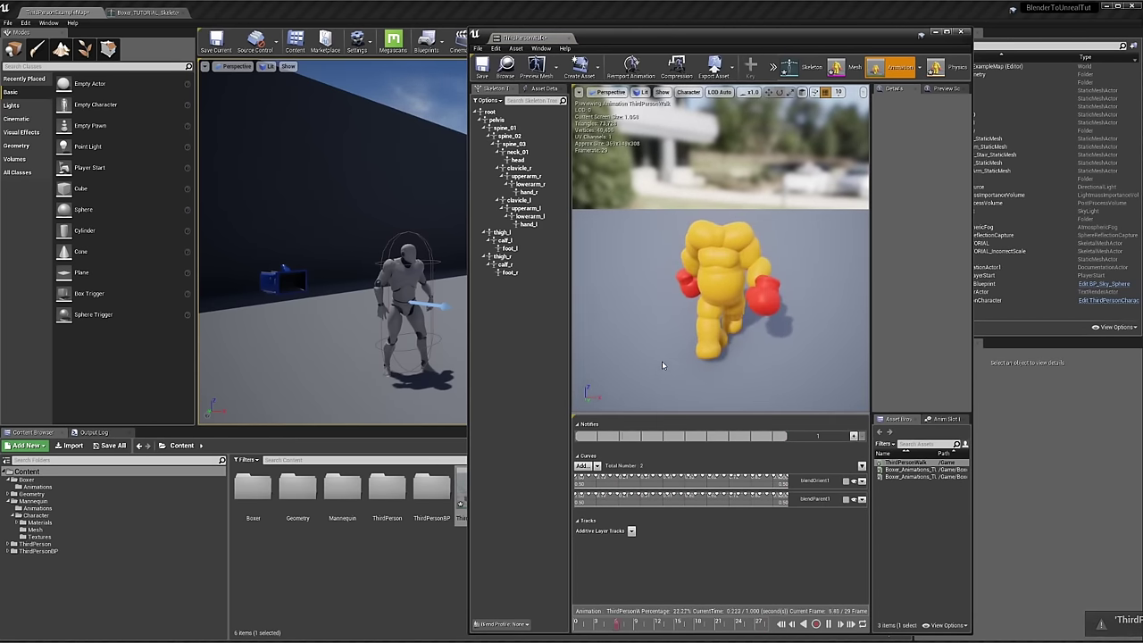
pyautogui.moveTo(662, 361); pyautogui.dragTo(706, 278)
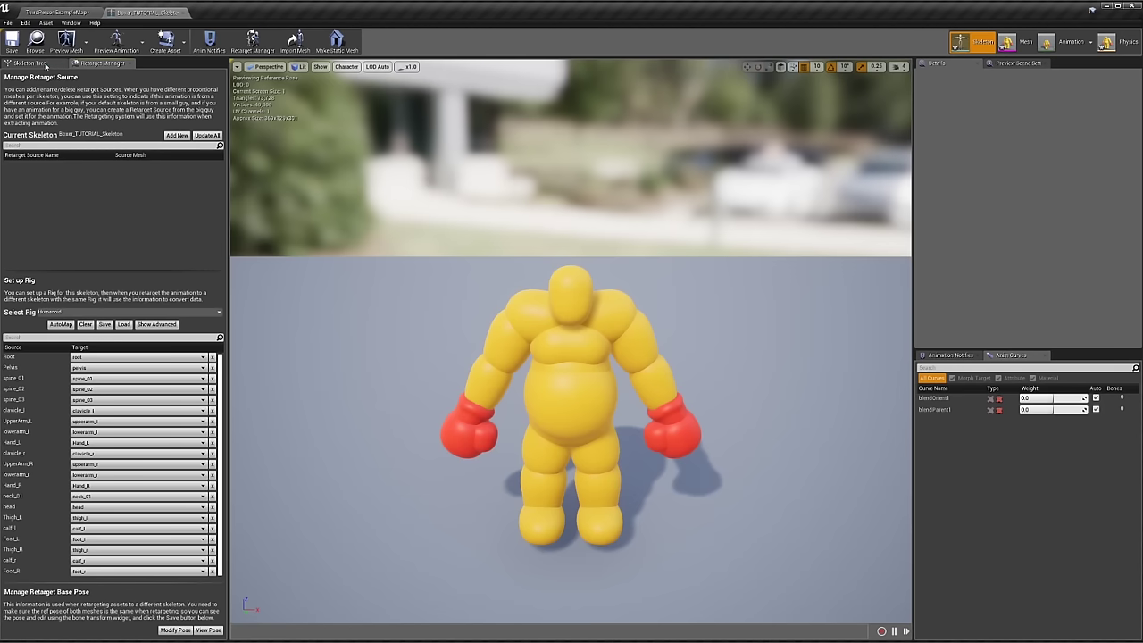
# Show each bone's translation retargeting setting in the boxer's Skeleton Tree
pyautogui.click(43, 64)
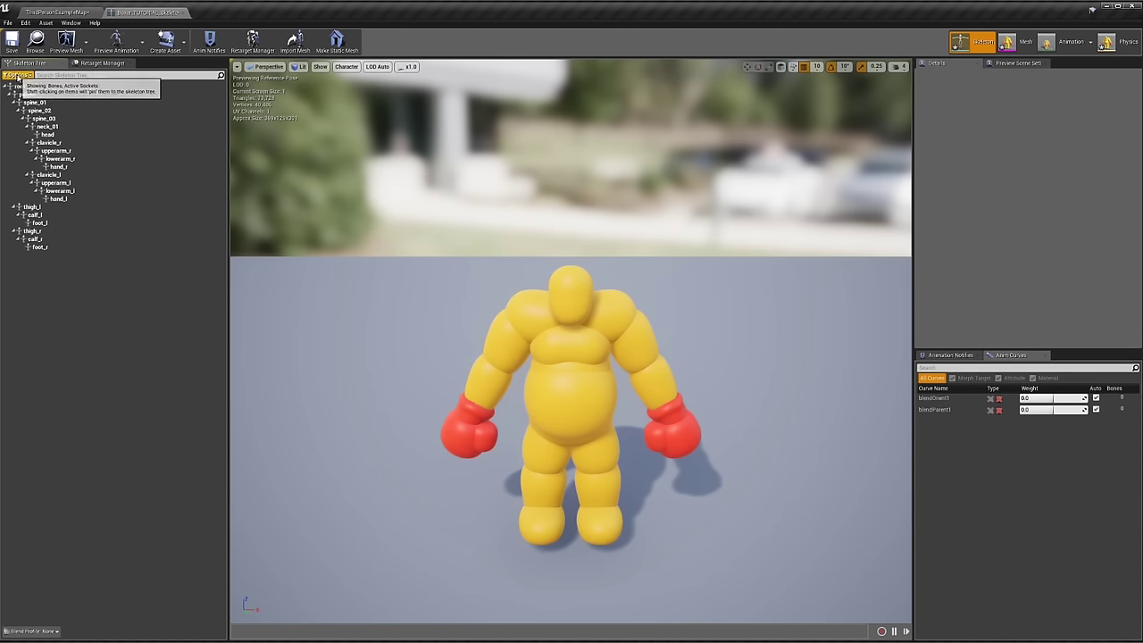
pyautogui.click(18, 75)
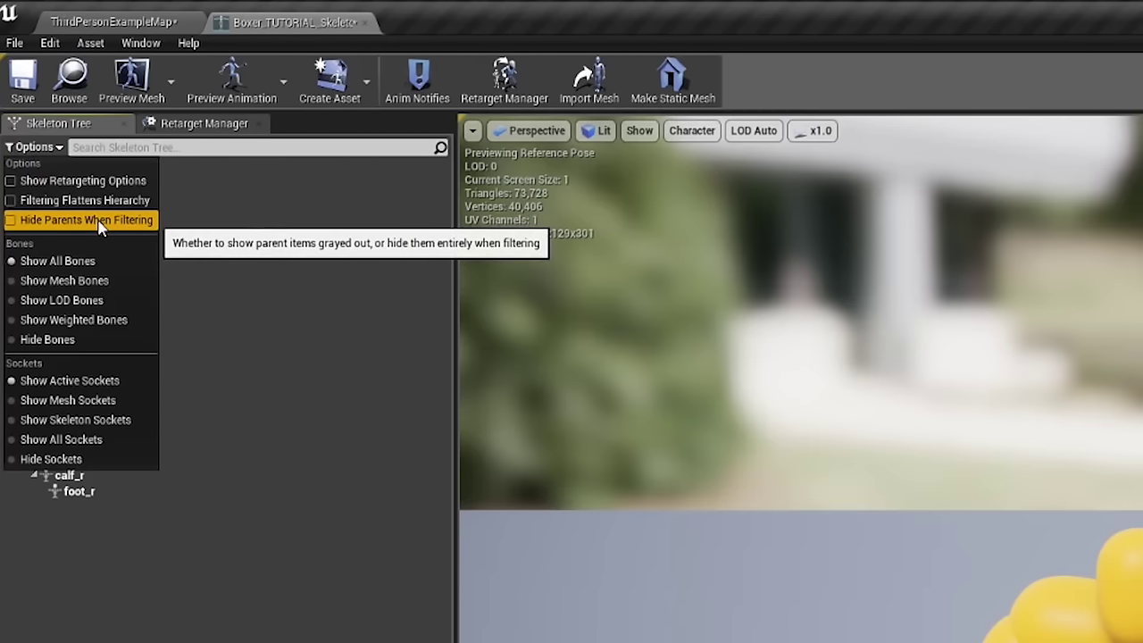
pyautogui.click(72, 180)
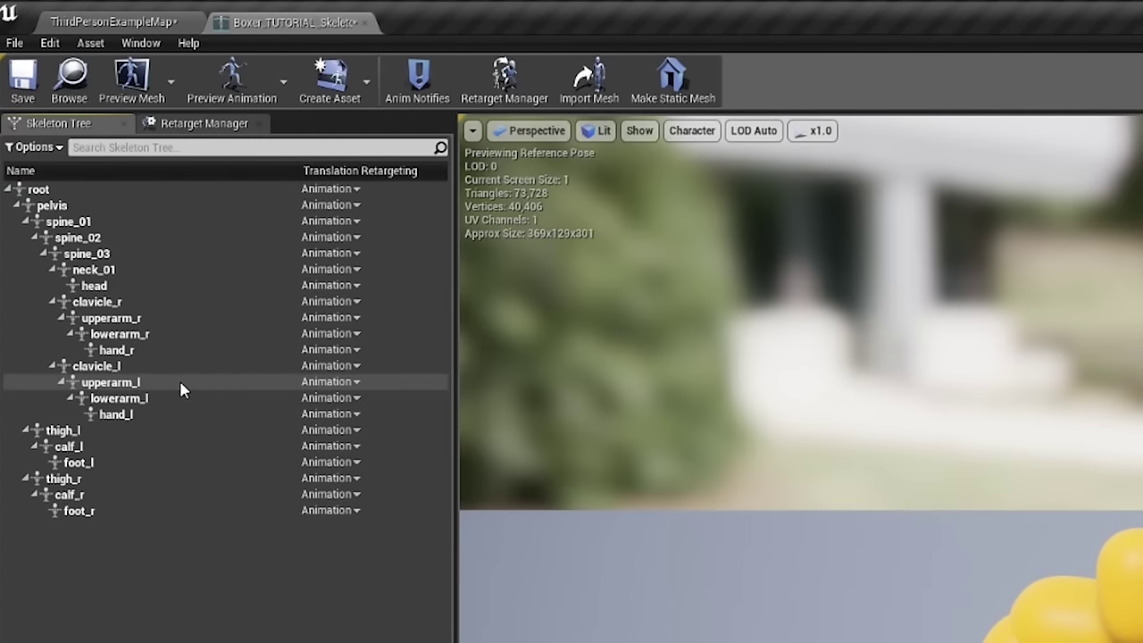
# Recursively set all bones to Skeleton retargeting, set root to Animation Scaled, and save
pyautogui.rightClick(39, 189)
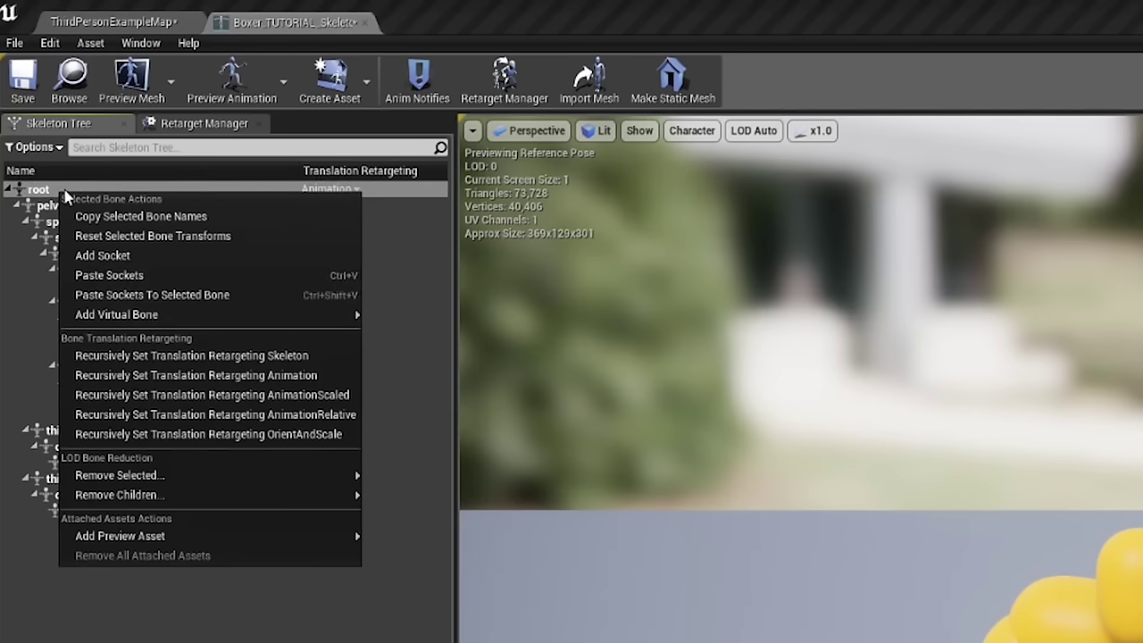
pyautogui.moveTo(239, 375)
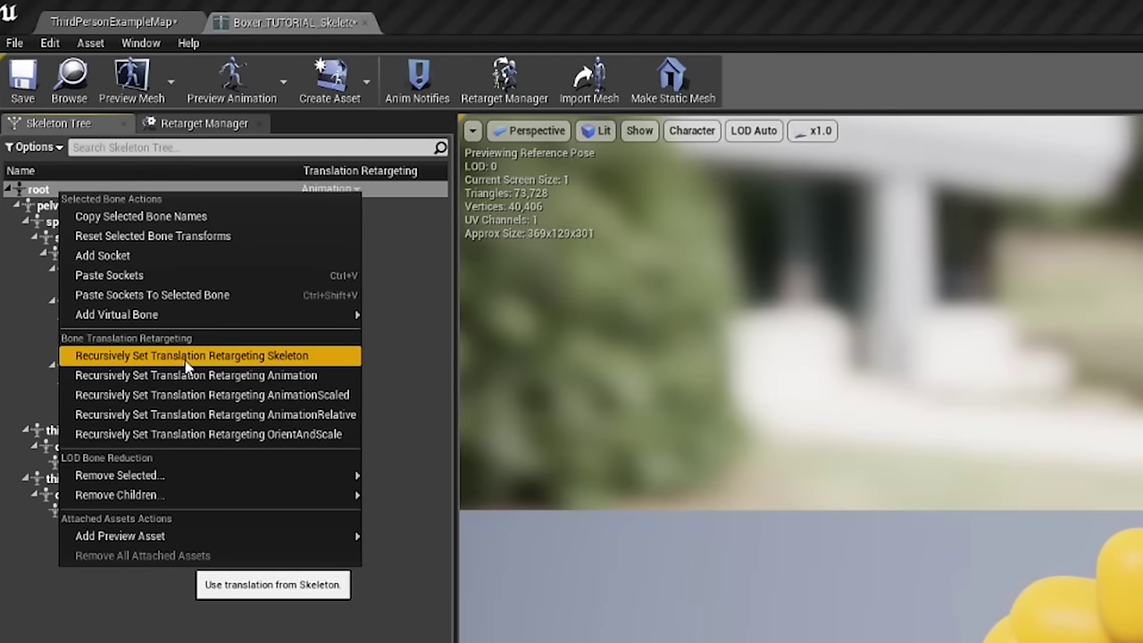
pyautogui.click(198, 356)
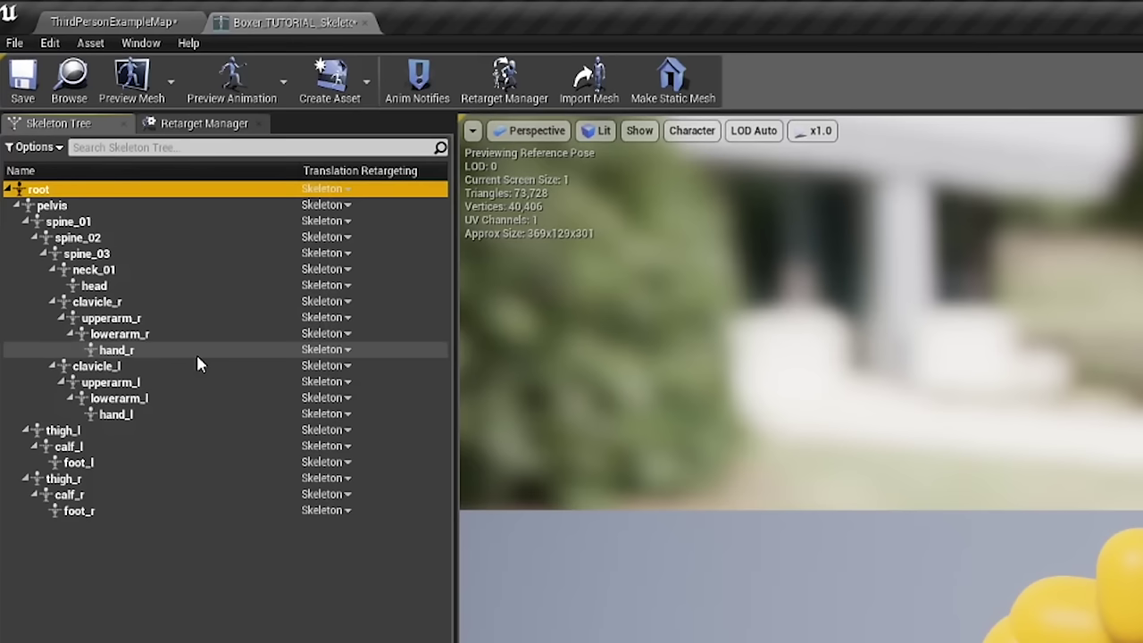
pyautogui.click(326, 188)
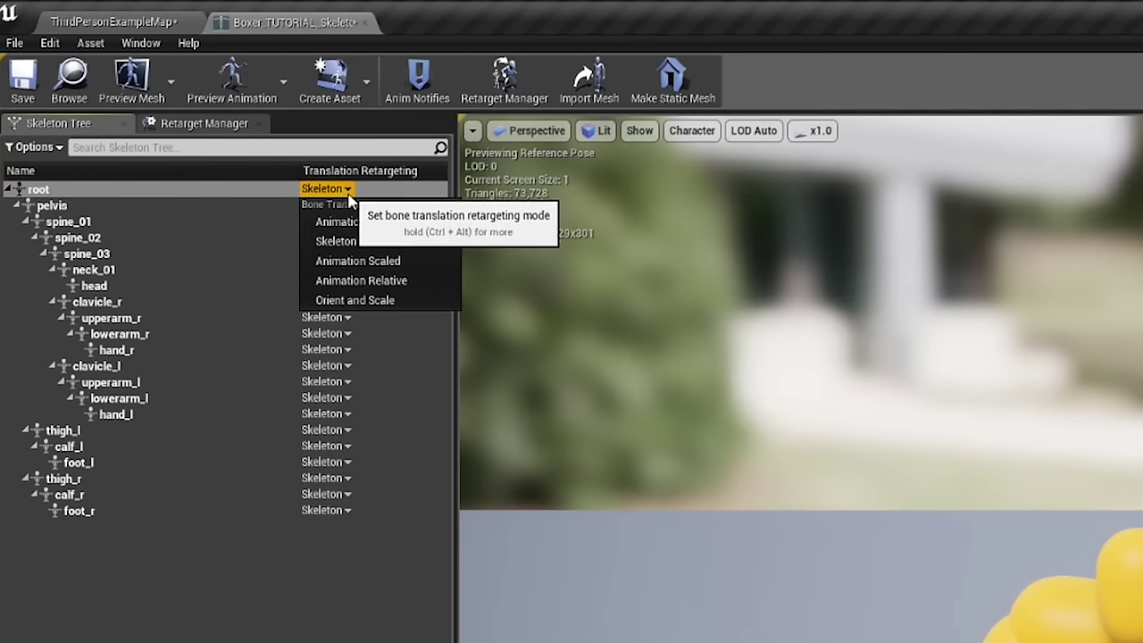
pyautogui.click(399, 261)
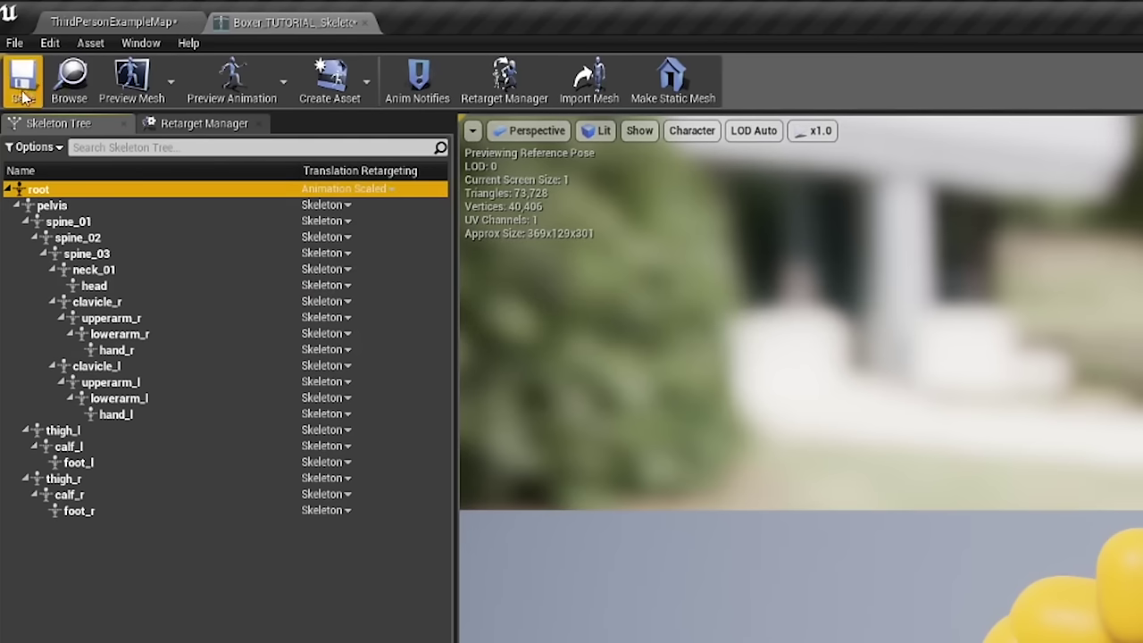
pyautogui.click(138, 26)
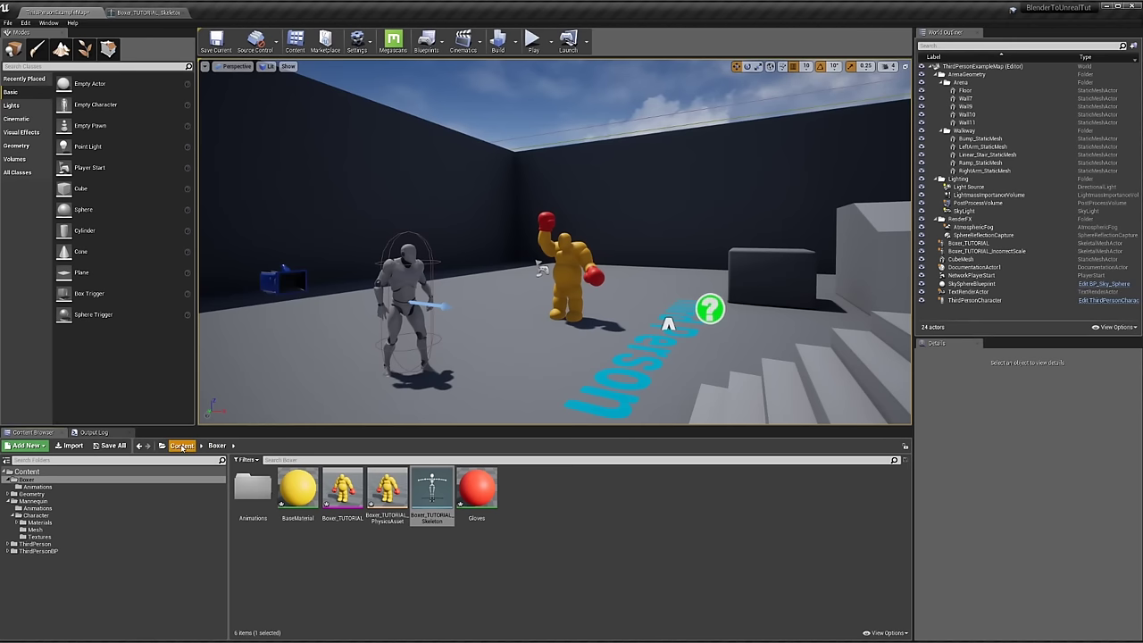
# Watch the retargeted ThirdPersonWalk full screen on the boxer, then reopen the boxer skeleton
pyautogui.click(181, 446)
pyautogui.doubleClick(473, 488)
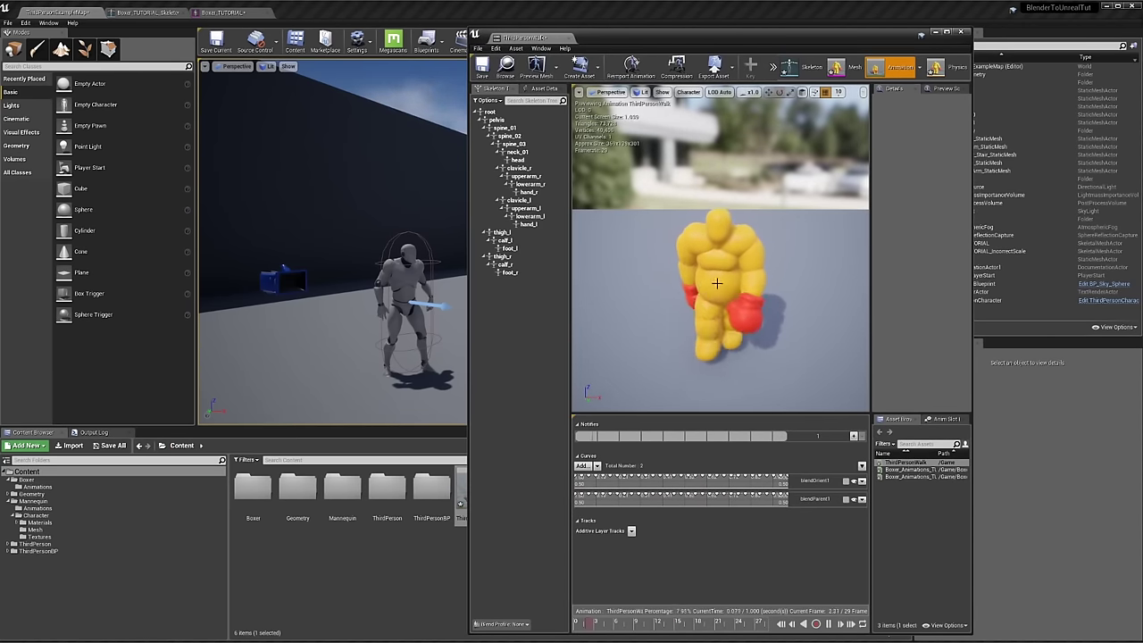
pyautogui.doubleClick(625, 37)
pyautogui.moveTo(571, 268); pyautogui.dragTo(503, 181)
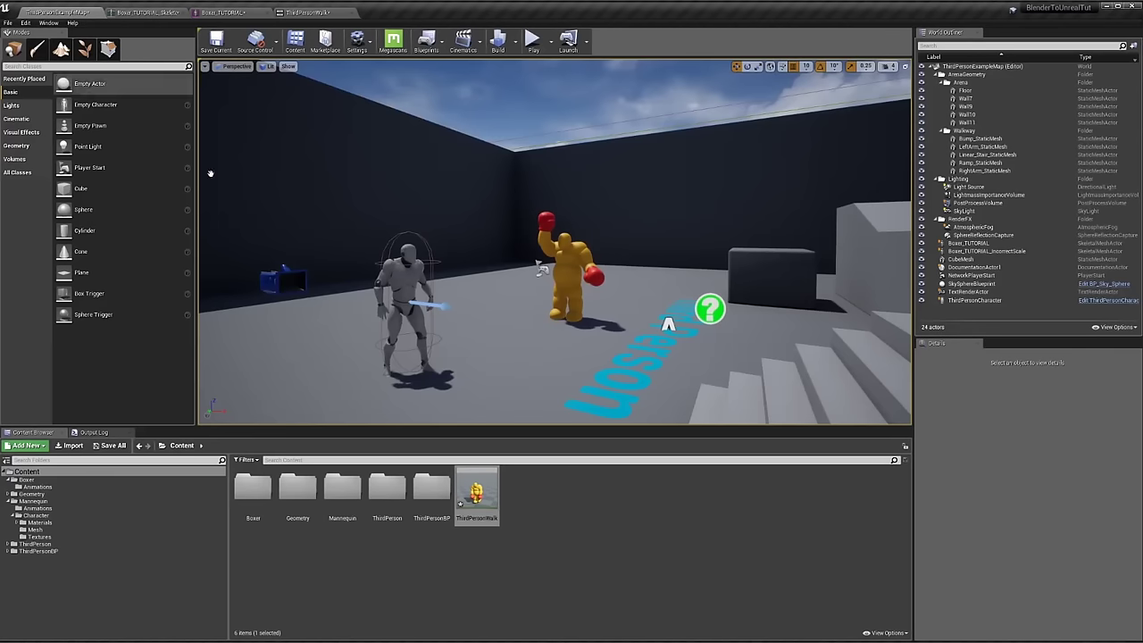
pyautogui.doubleClick(342, 487)
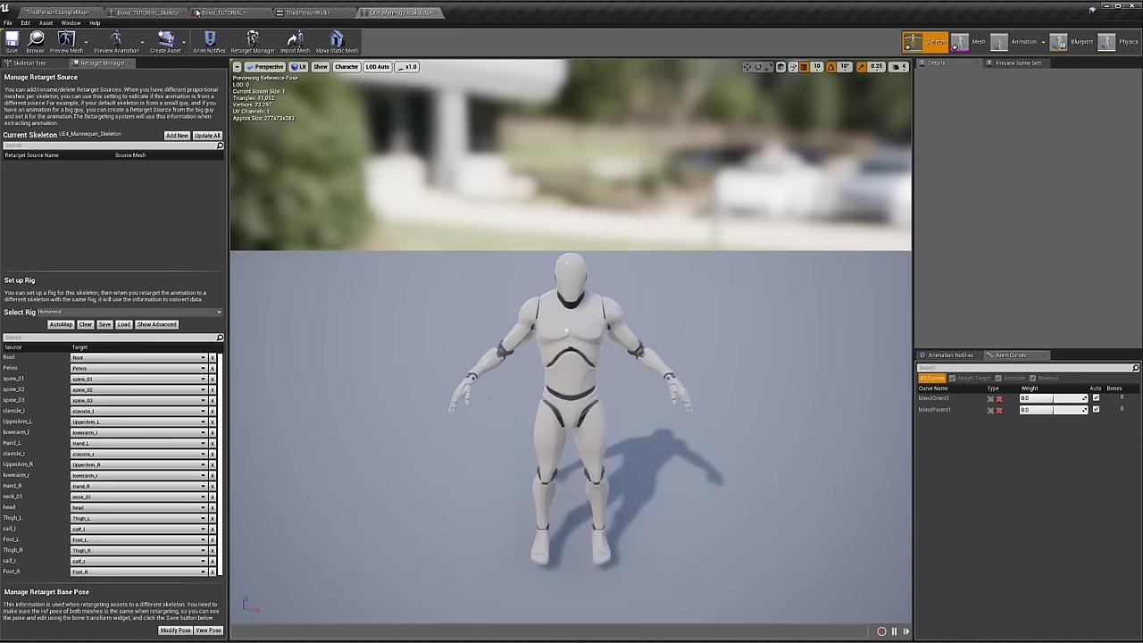
# Compare the boxer and mannequin skeleton poses and bring up the boxer's retarget settings
pyautogui.click(281, 13)
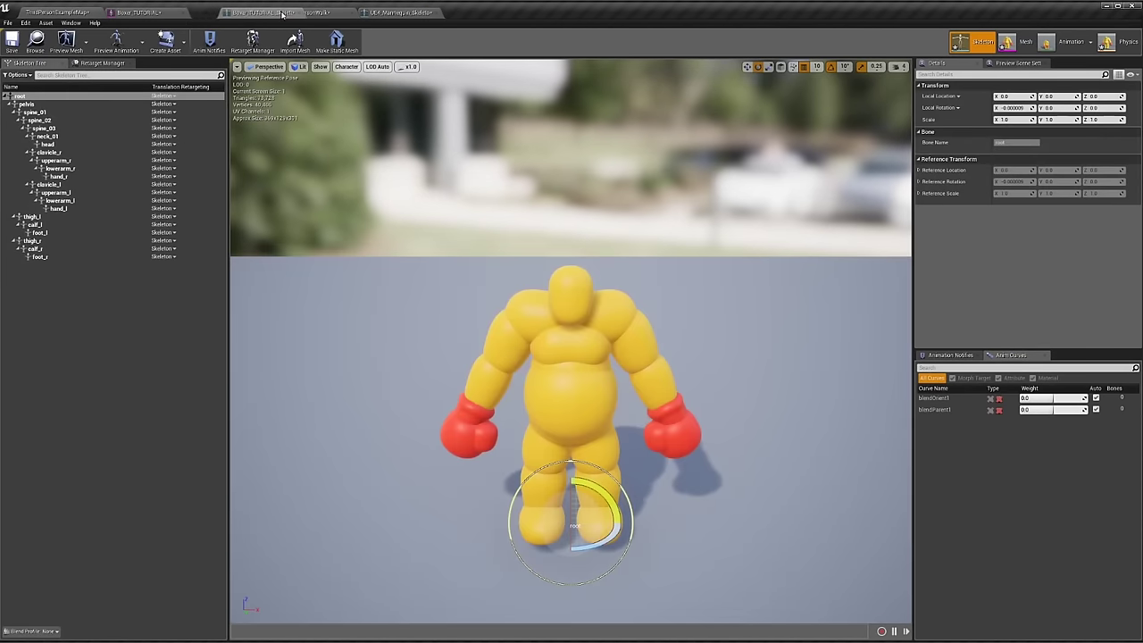
pyautogui.click(391, 12)
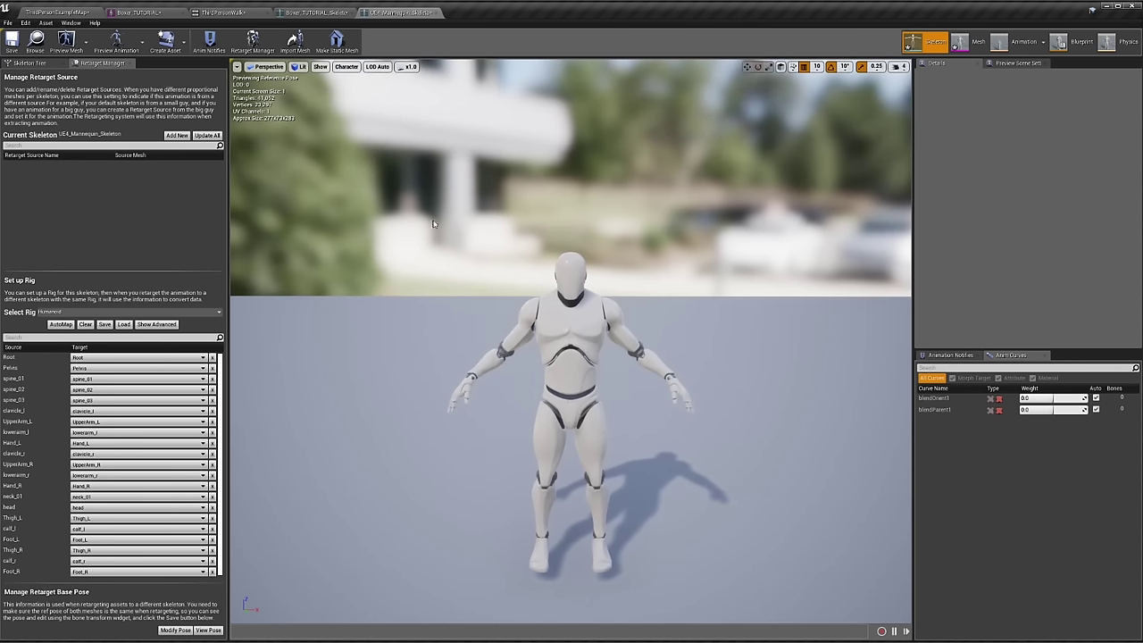
pyautogui.click(308, 13)
pyautogui.click(397, 12)
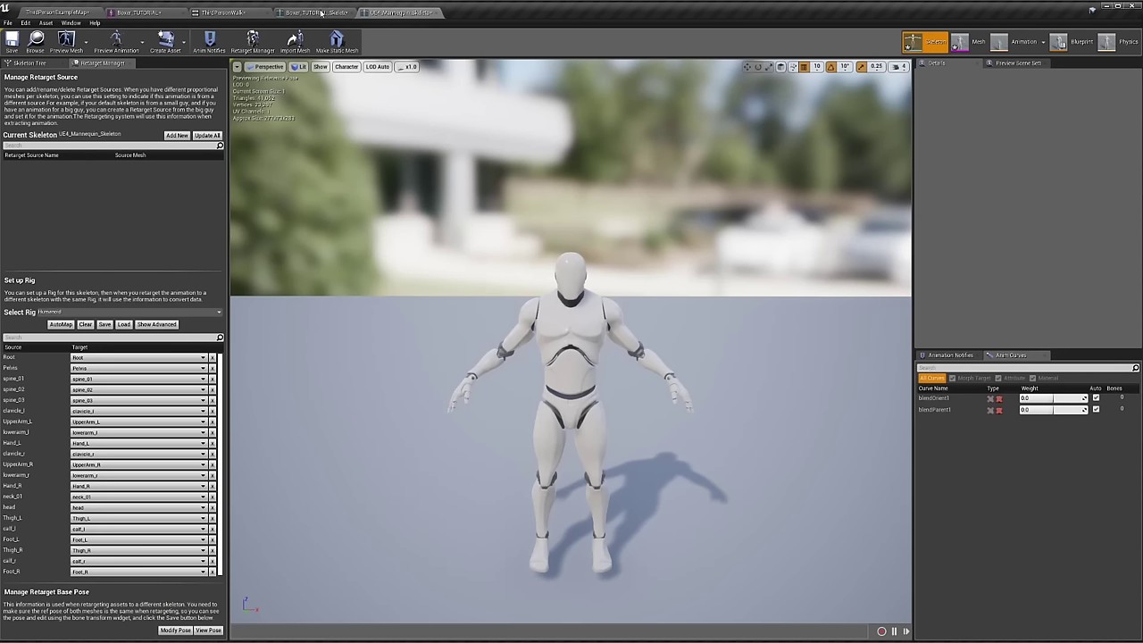
pyautogui.click(319, 12)
pyautogui.click(100, 63)
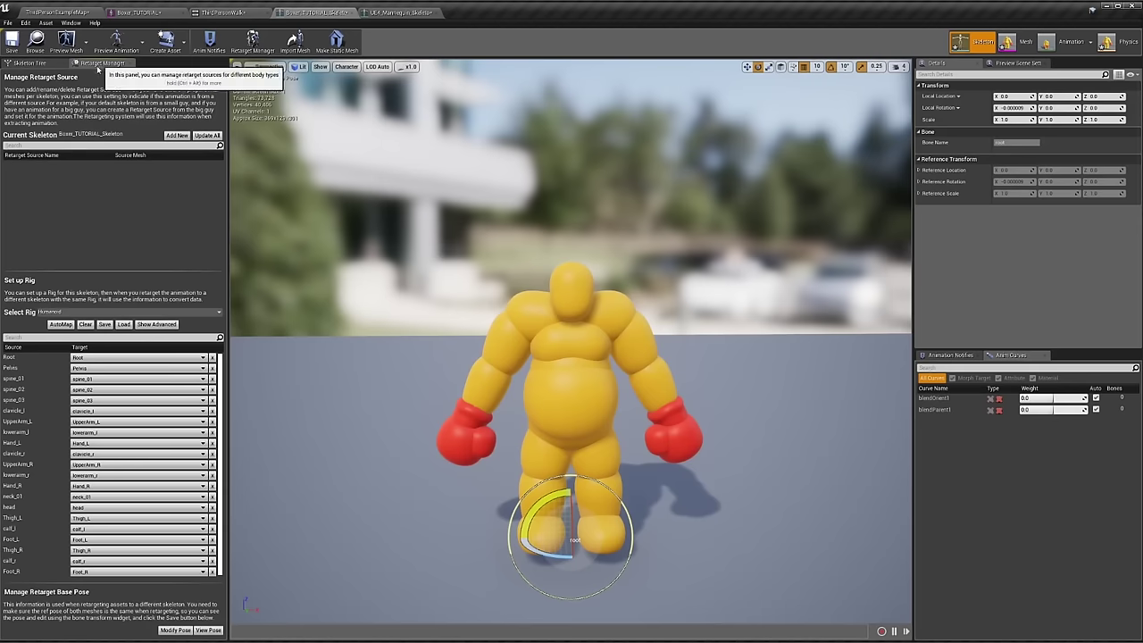
# Rotate the boxer's upper arm and the opposite lower arm about 10 degrees toward an A-pose
pyautogui.click(524, 327)
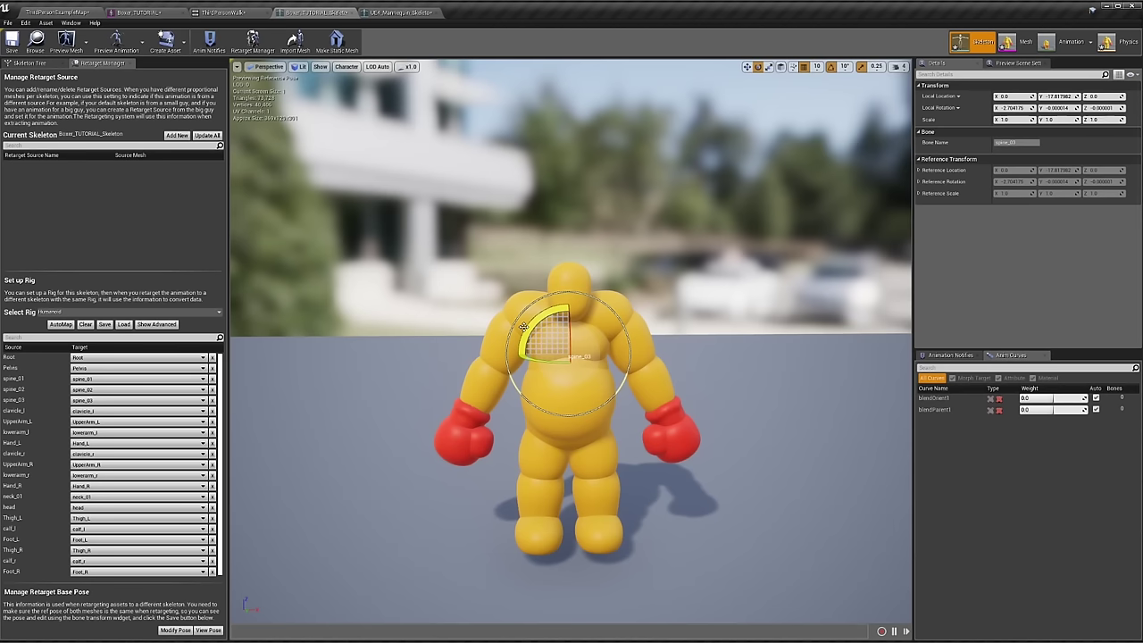
pyautogui.click(508, 329)
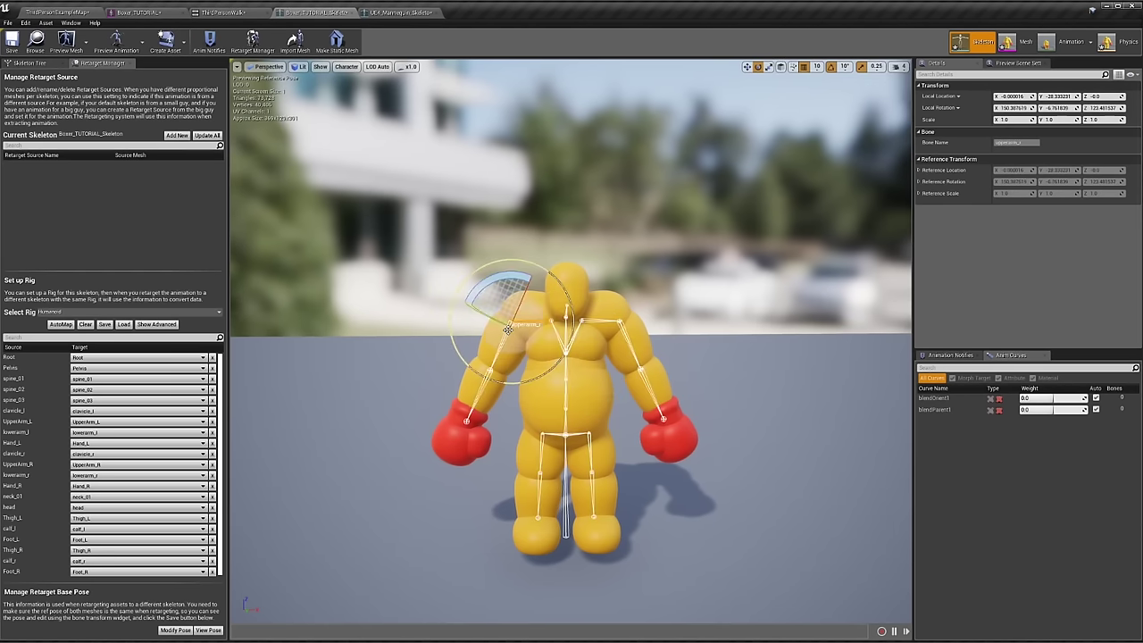
pyautogui.moveTo(498, 282); pyautogui.dragTo(471, 294)
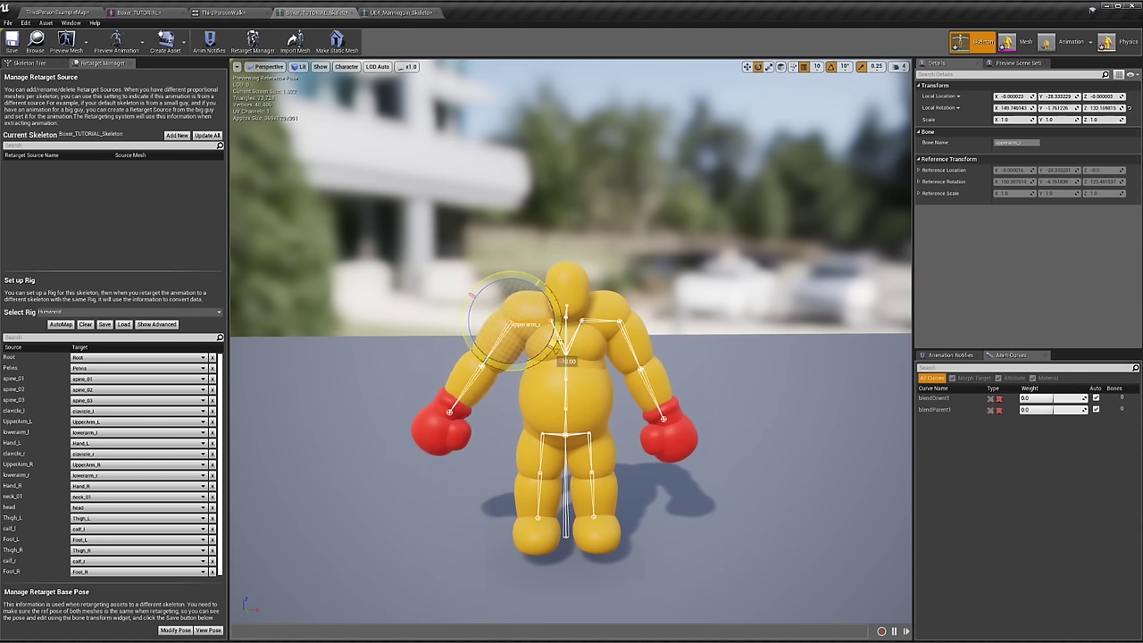
pyautogui.click(625, 332)
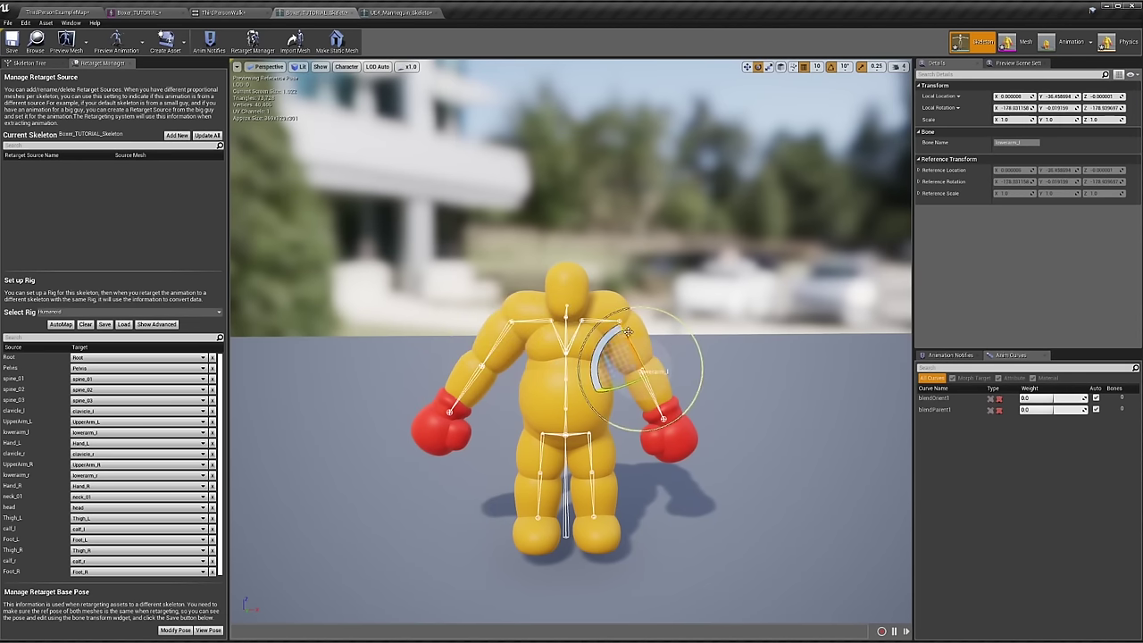
pyautogui.moveTo(600, 354); pyautogui.dragTo(437, 411)
# Check the mannequin's side pose, then rotate the boxer's lower arm 10 degrees inward
pyautogui.click(400, 13)
pyautogui.keyDown('alt'); pyautogui.moveTo(497, 283); pyautogui.dragTo(484, 406); pyautogui.keyUp('alt')
pyautogui.hotkey('ctrl', 'Tab')
pyautogui.click(525, 412)
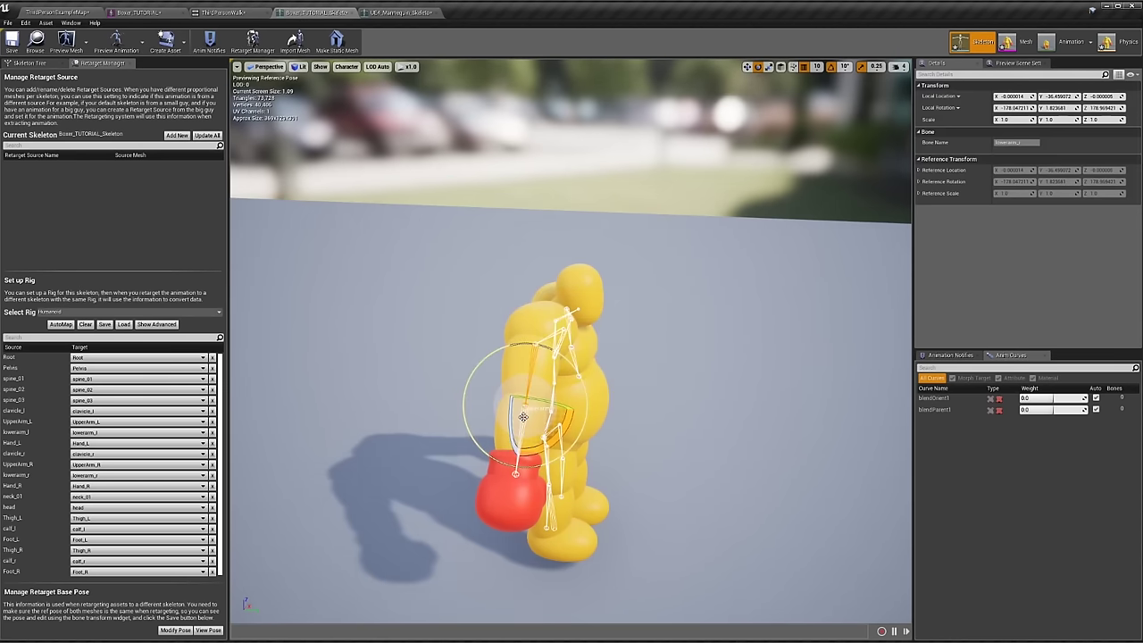
pyautogui.moveTo(553, 443); pyautogui.dragTo(561, 389)
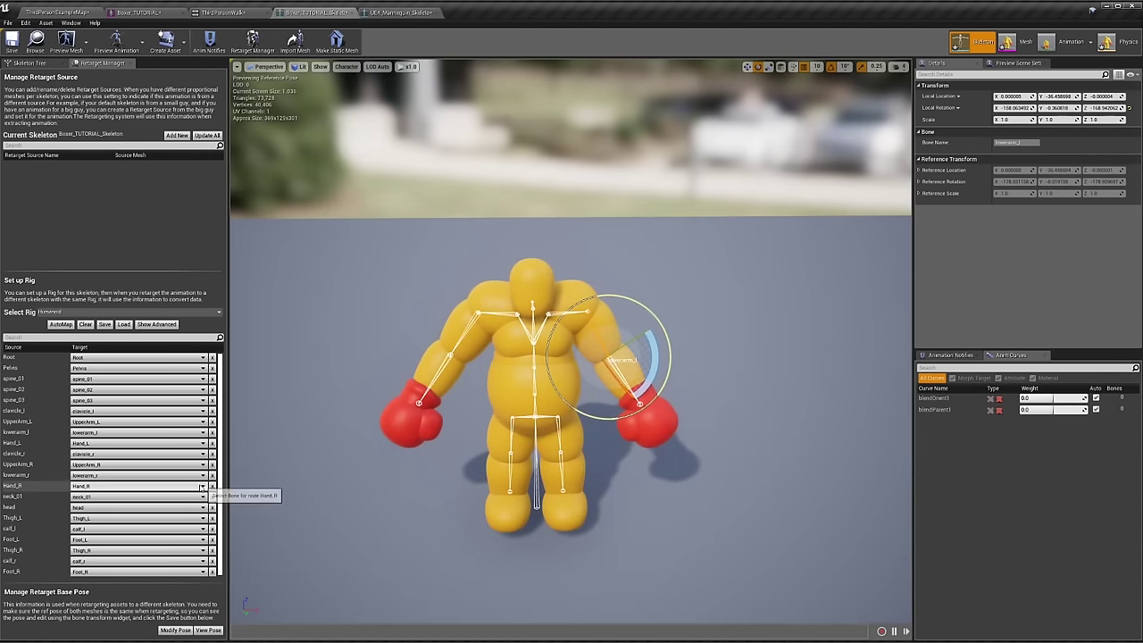
# Store the adjusted arm pose with Use Current Pose, toggling pose visibility to compare
pyautogui.click(174, 631)
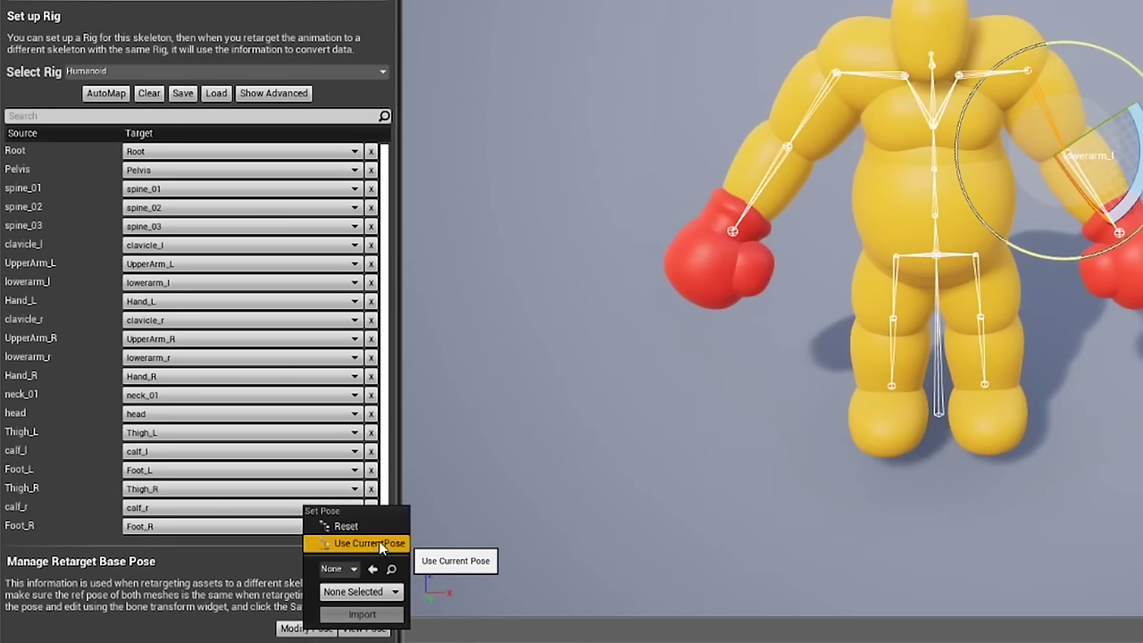
pyautogui.click(379, 542)
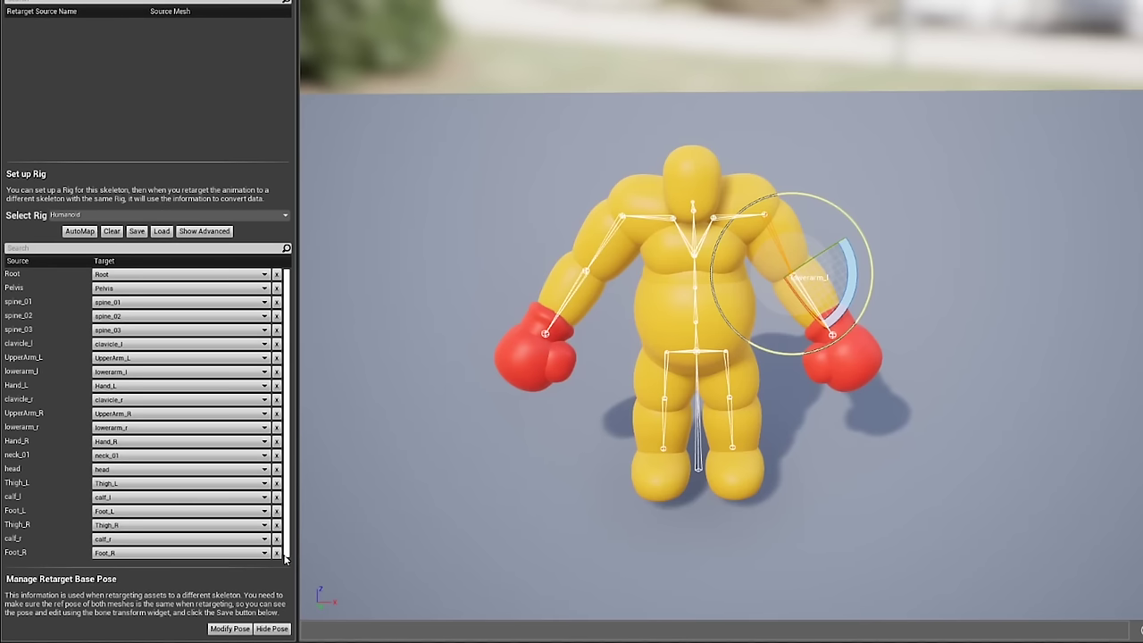
pyautogui.click(268, 629)
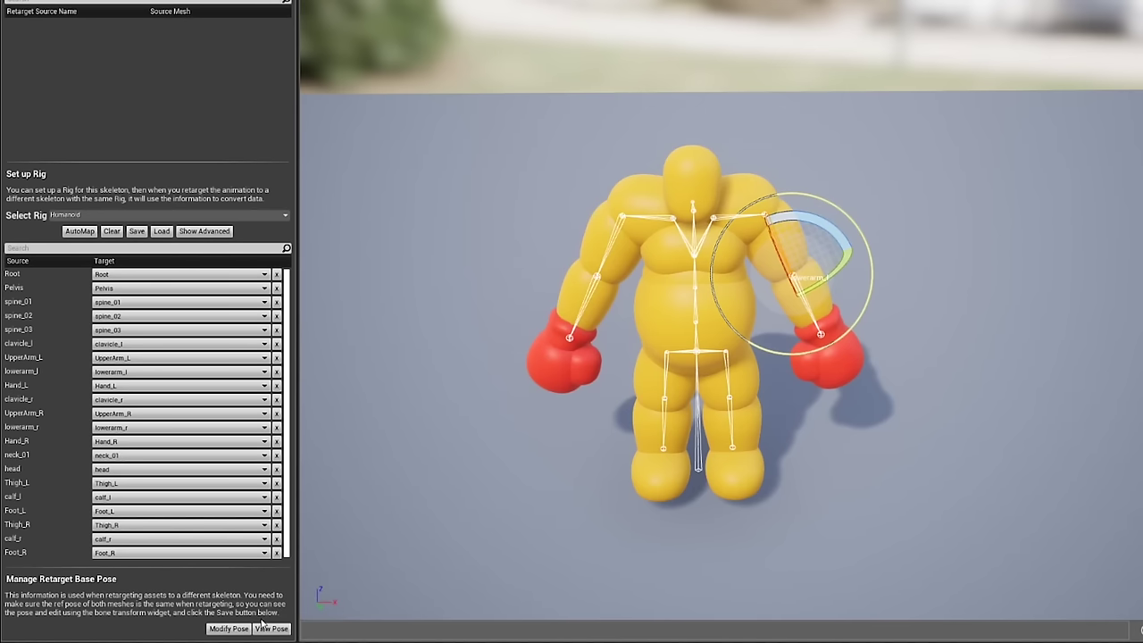
pyautogui.click(273, 629)
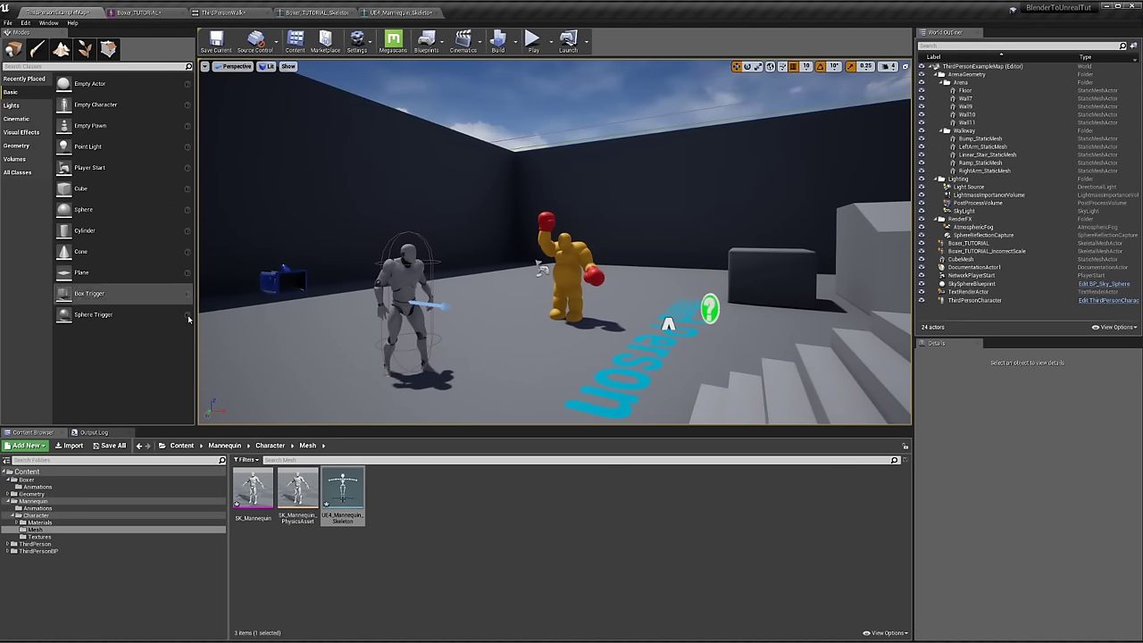
# Delete the old boxer ThirdPersonWalk from the Content folder
pyautogui.click(182, 446)
pyautogui.click(487, 516)
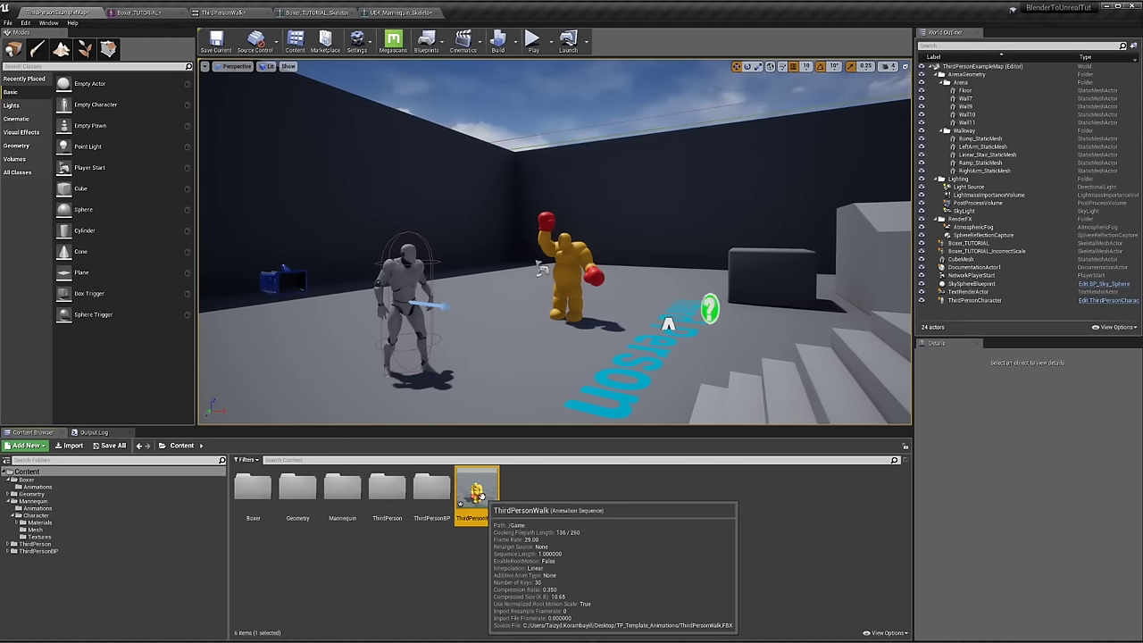
pyautogui.press('Delete')
pyautogui.click(687, 468)
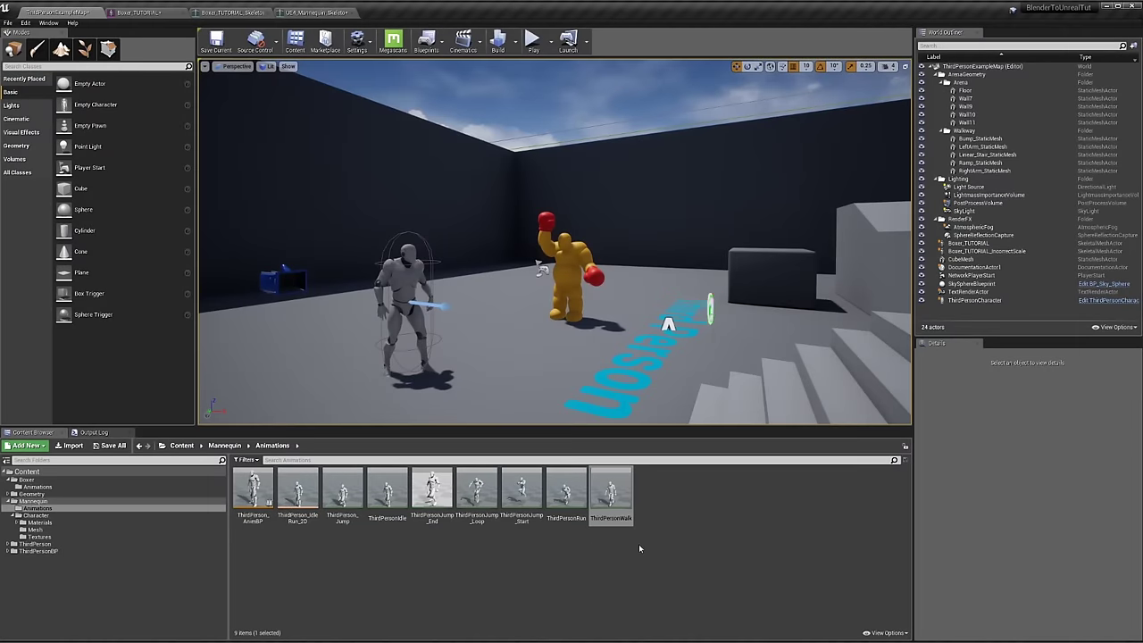
# Duplicate and retarget the mannequin's ThirdPersonWalk onto Boxer_TUTORIAL_Skeleton again
pyautogui.rightClick(618, 493)
pyautogui.moveTo(669, 253)
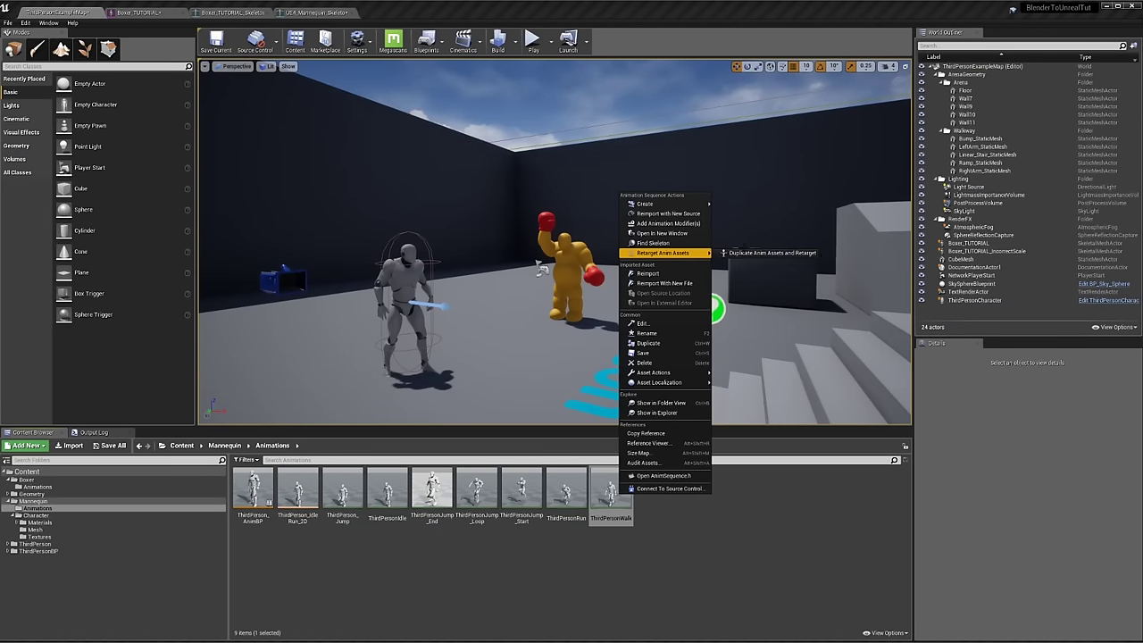
pyautogui.click(771, 253)
pyautogui.click(574, 262)
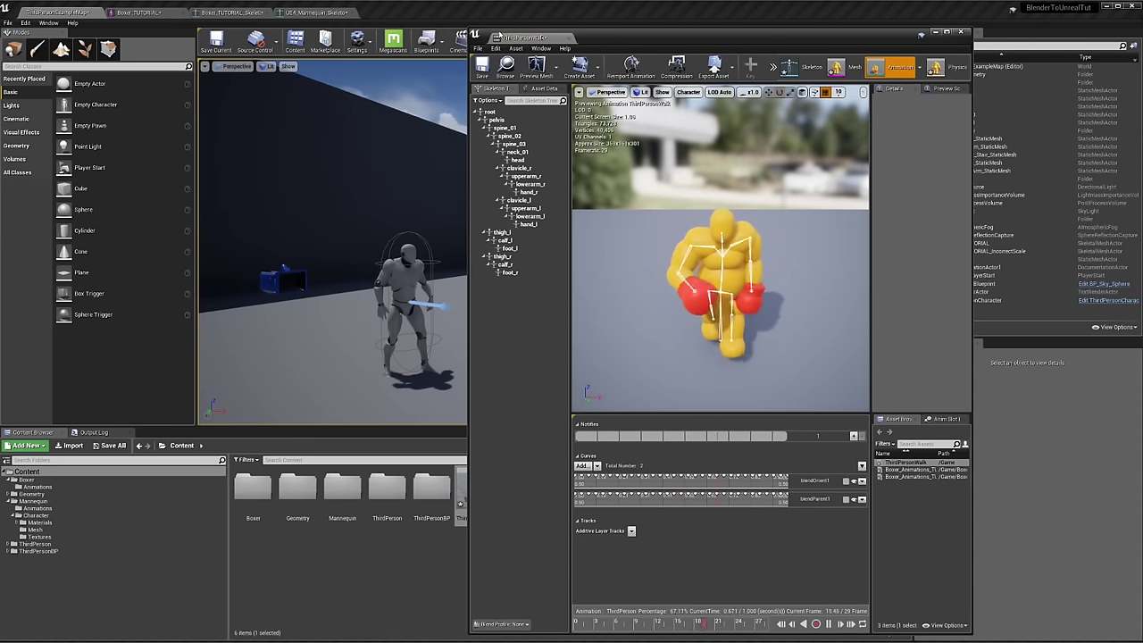
# Dock the ThirdPersonWalk editor into the main tab bar and orbit around the walking boxer
pyautogui.moveTo(525, 38); pyautogui.dragTo(487, 15)
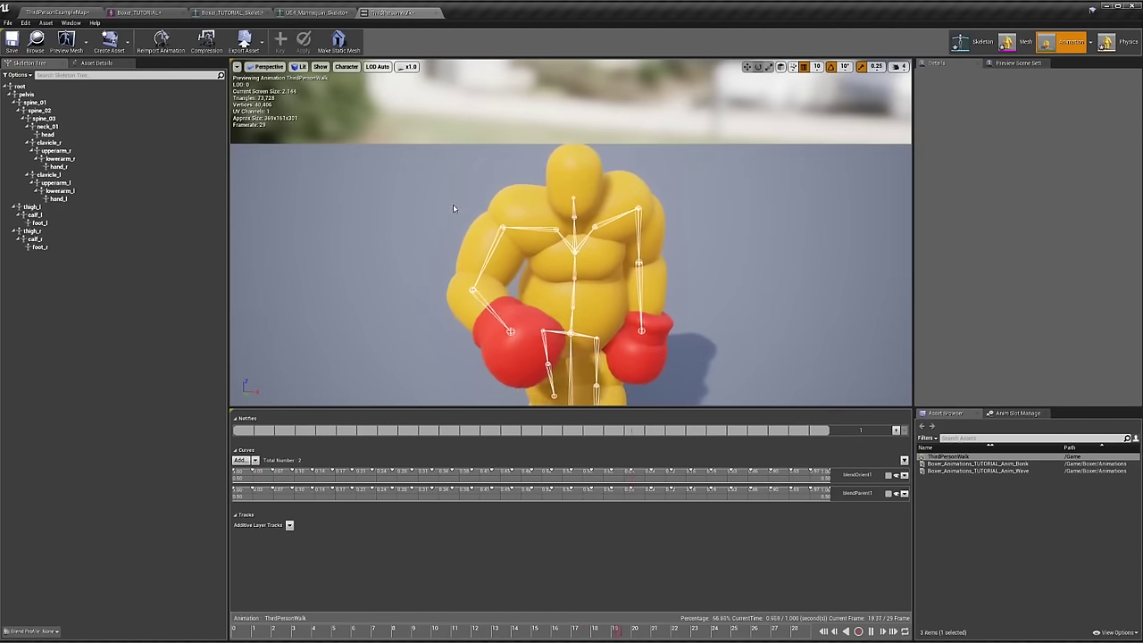
pyautogui.scroll(-4, 629, 245)
pyautogui.moveTo(629, 245); pyautogui.dragTo(503, 268)
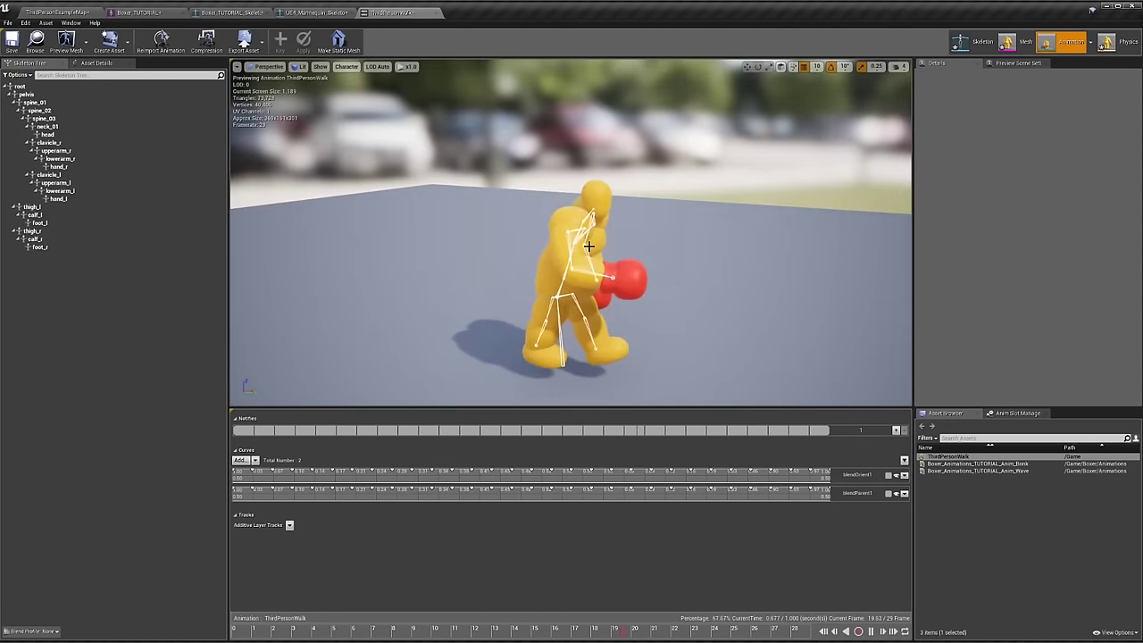
pyautogui.moveTo(589, 204); pyautogui.dragTo(616, 275)
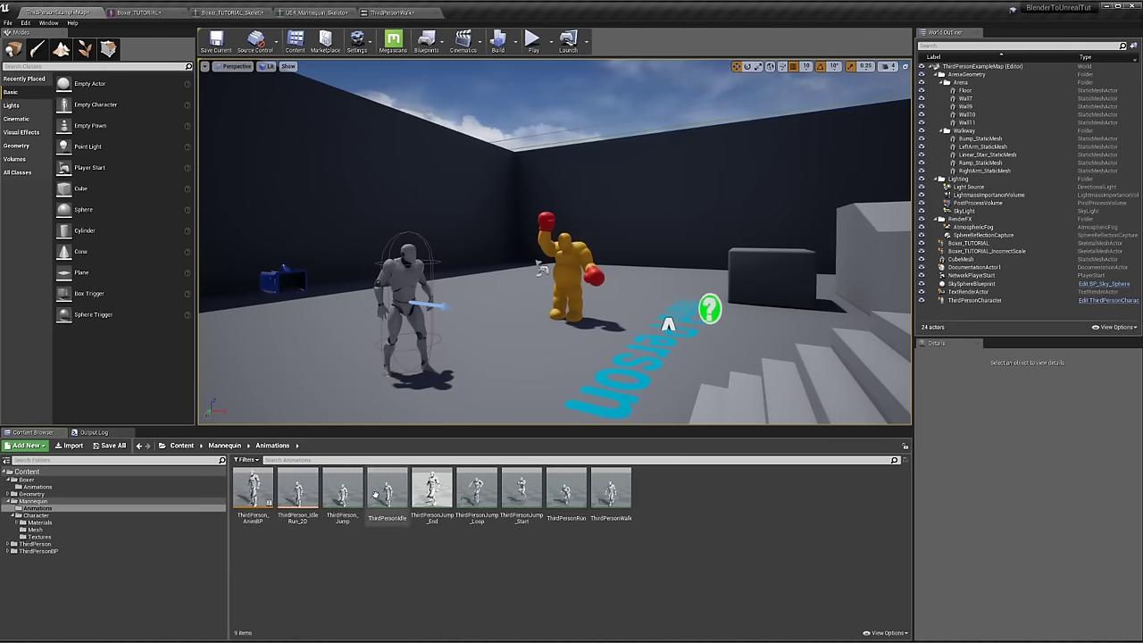
# Retarget ThirdPersonIdle onto the boxer skeleton and preview the boxer idling
pyautogui.rightClick(384, 491)
pyautogui.moveTo(446, 243)
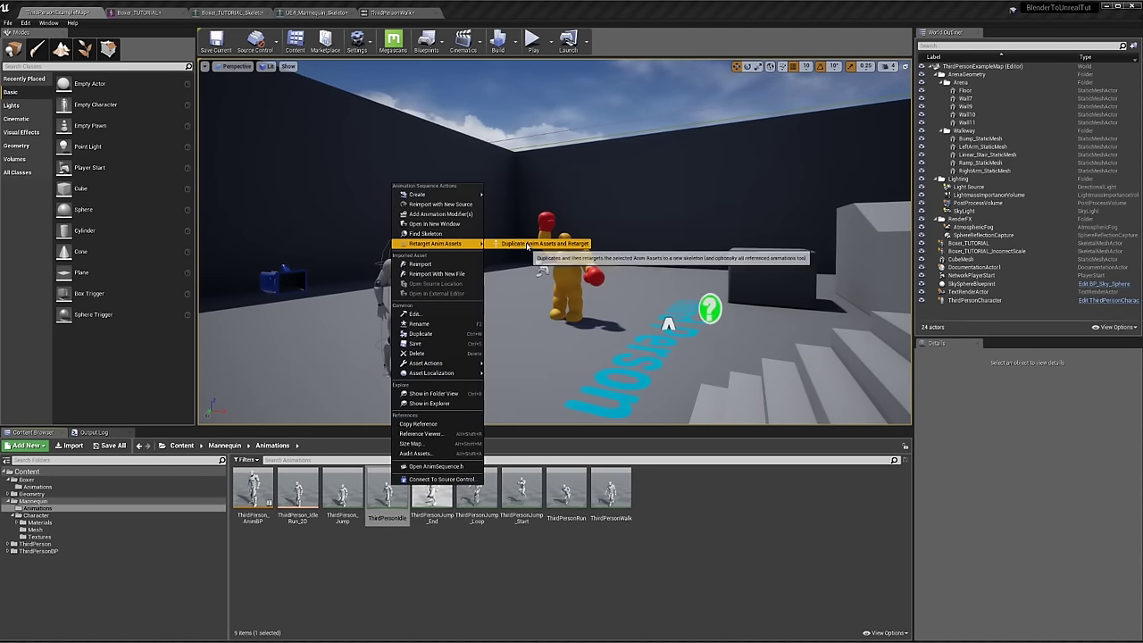
pyautogui.click(528, 244)
pyautogui.click(631, 439)
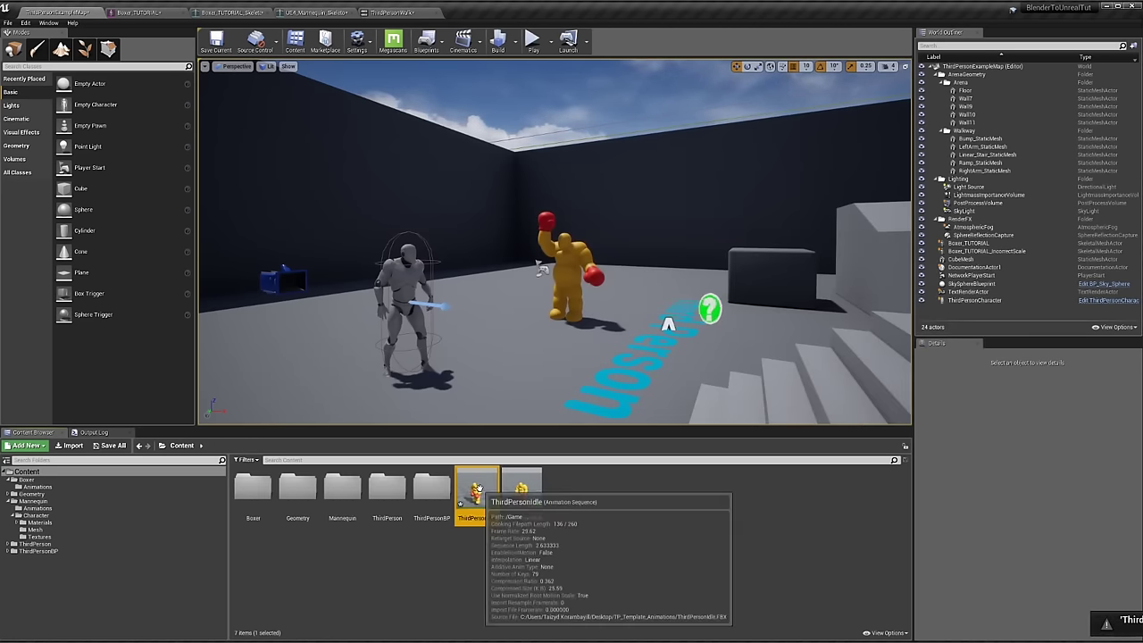
pyautogui.doubleClick(473, 491)
pyautogui.moveTo(535, 339); pyautogui.dragTo(464, 217)
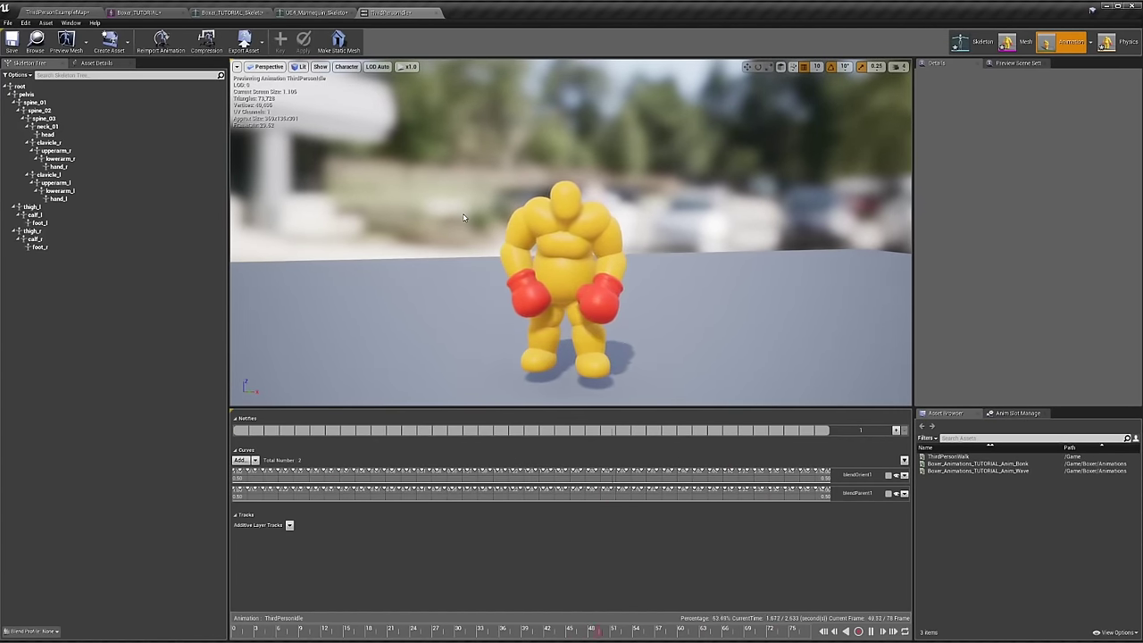